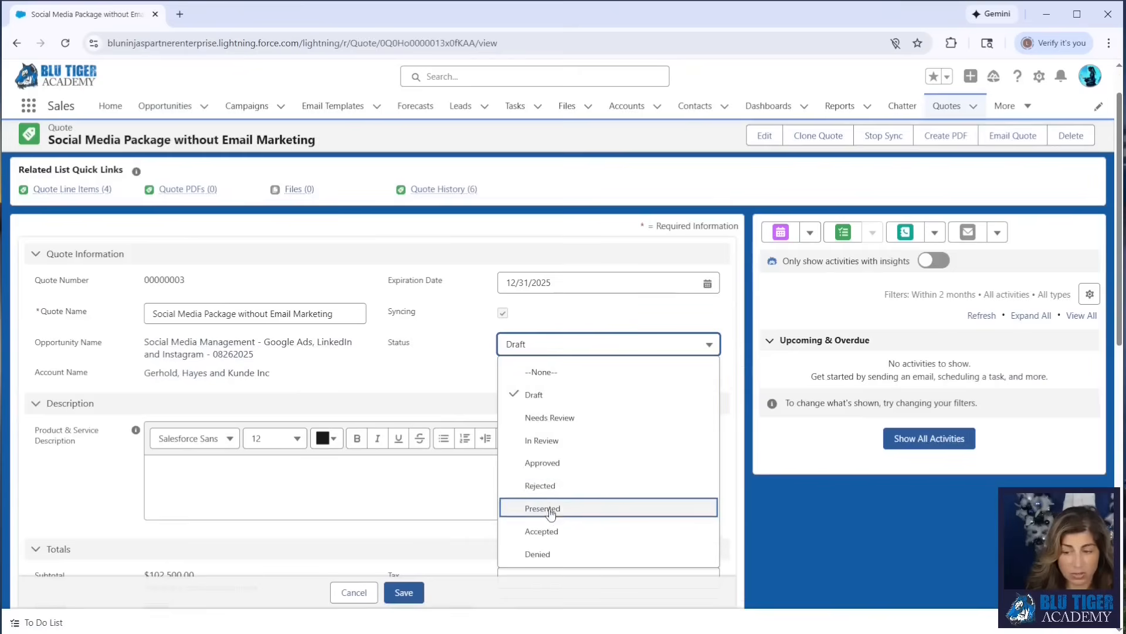
# Step: Cancel the quote edit without saving and open the Flows page in Setup
pyautogui.click(359, 596)
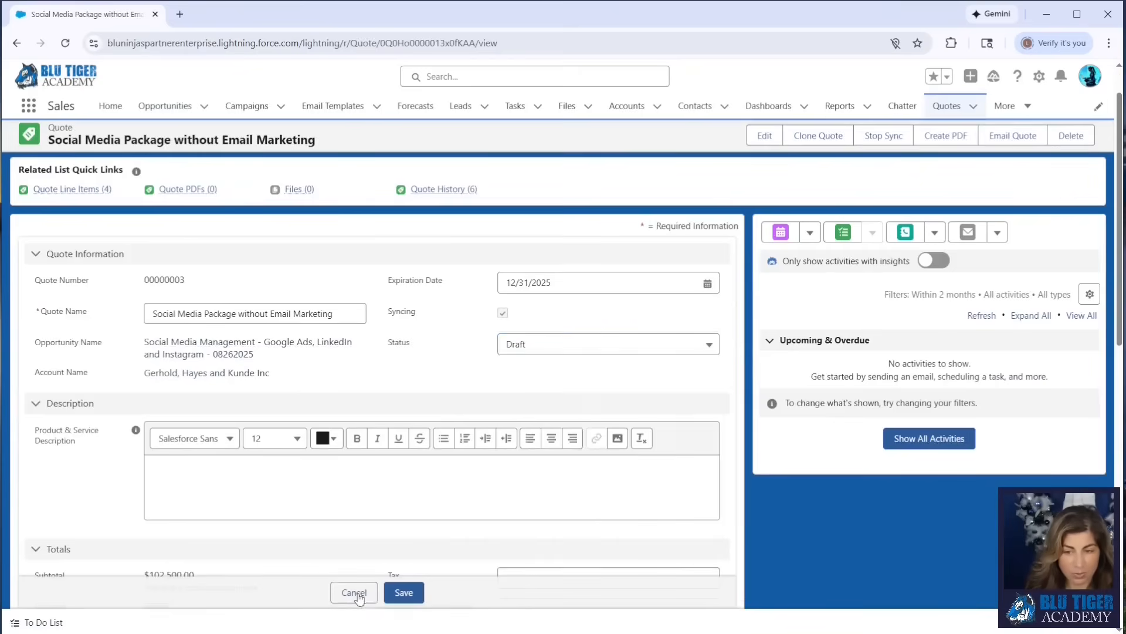
pyautogui.moveTo(204, 316)
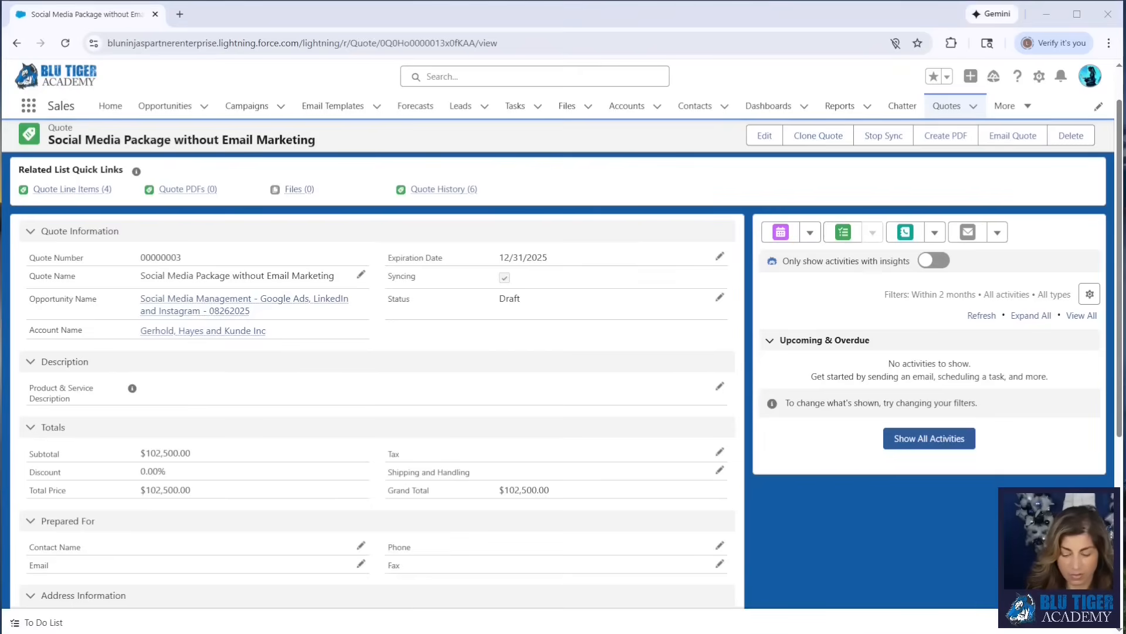
pyautogui.click(1039, 76)
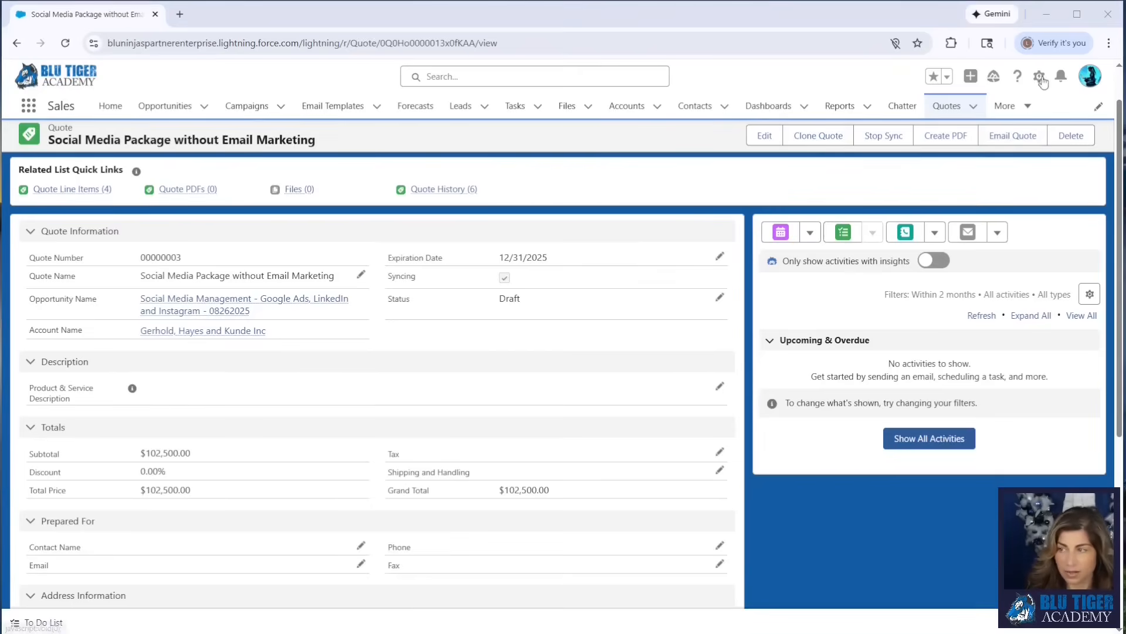
pyautogui.click(985, 132)
pyautogui.click(68, 141)
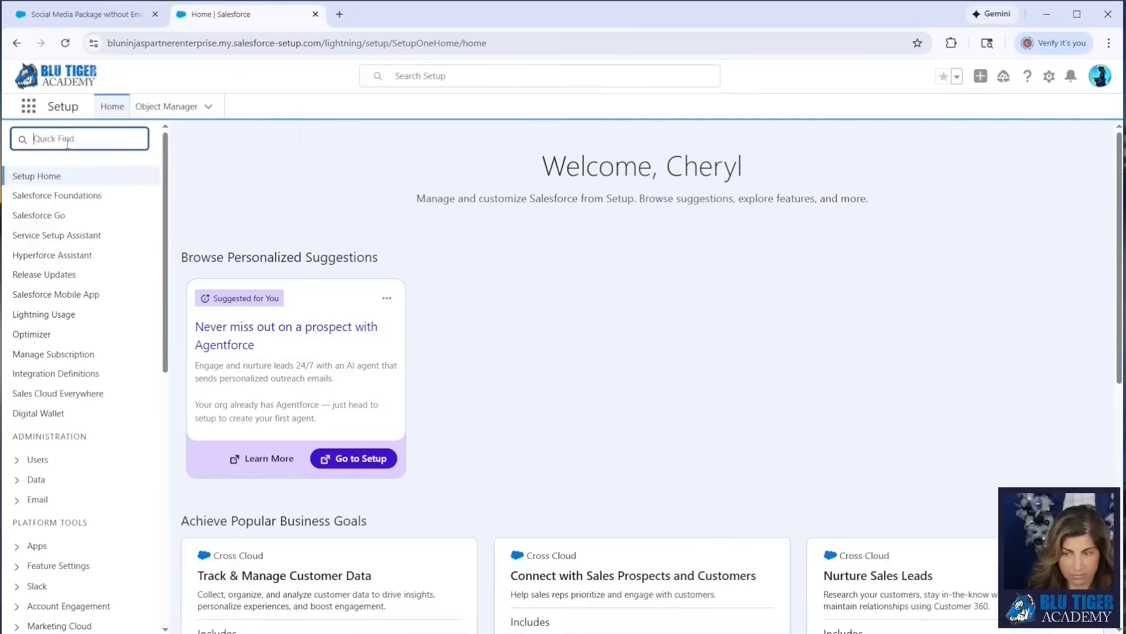
pyautogui.write('flow')
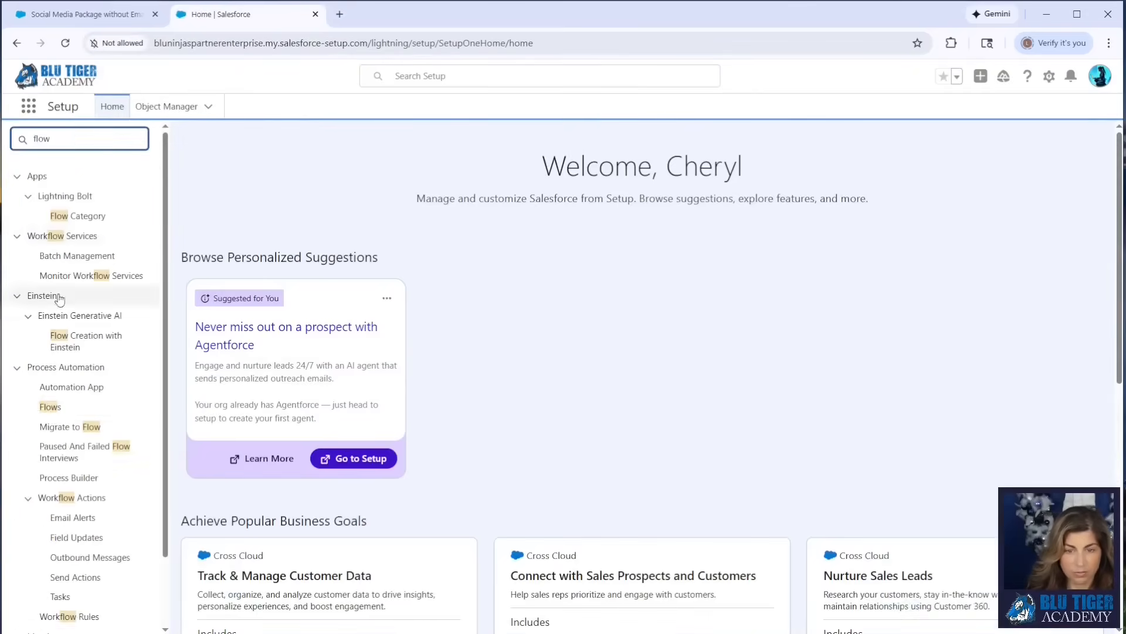
pyautogui.click(49, 406)
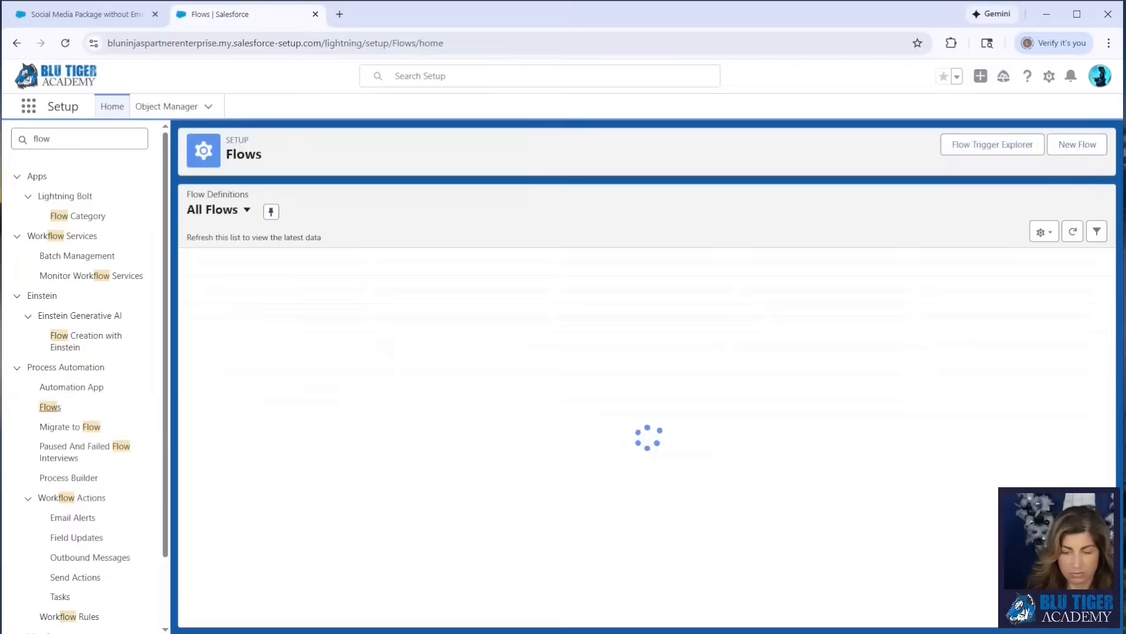
# Step: Create a new record-triggered flow from the Triggered Automations category
pyautogui.click(1067, 151)
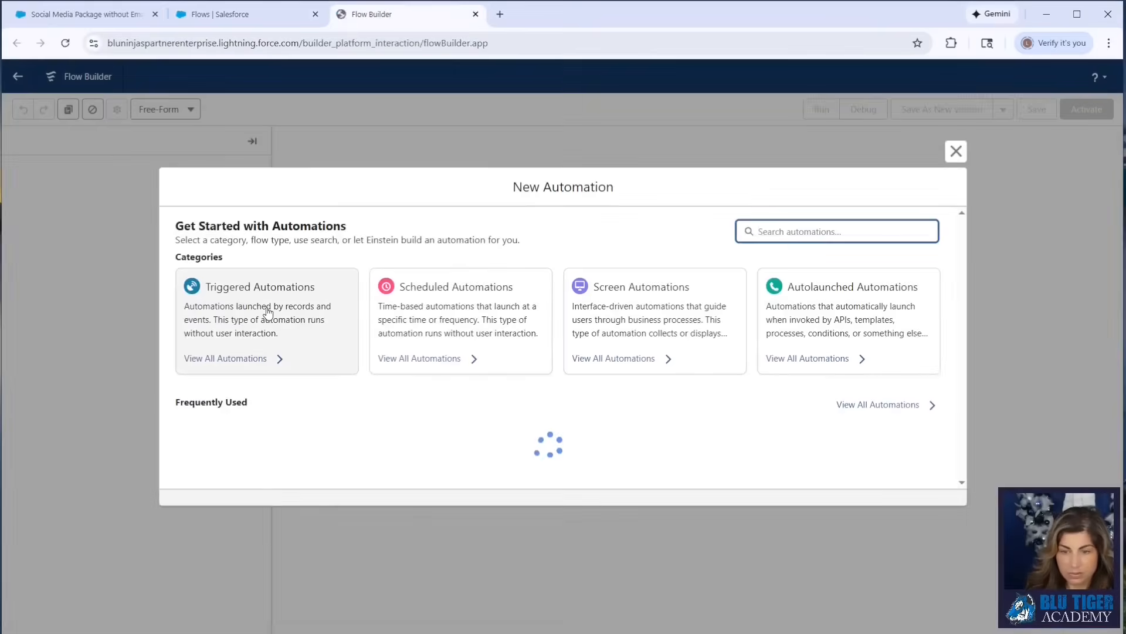
pyautogui.click(268, 313)
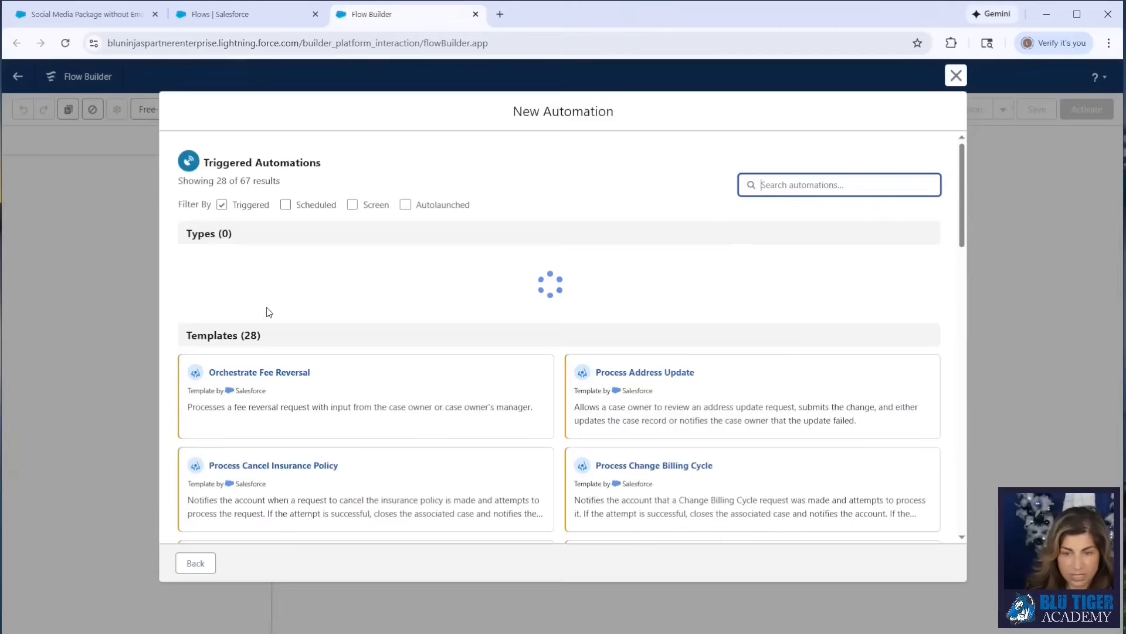
pyautogui.click(264, 309)
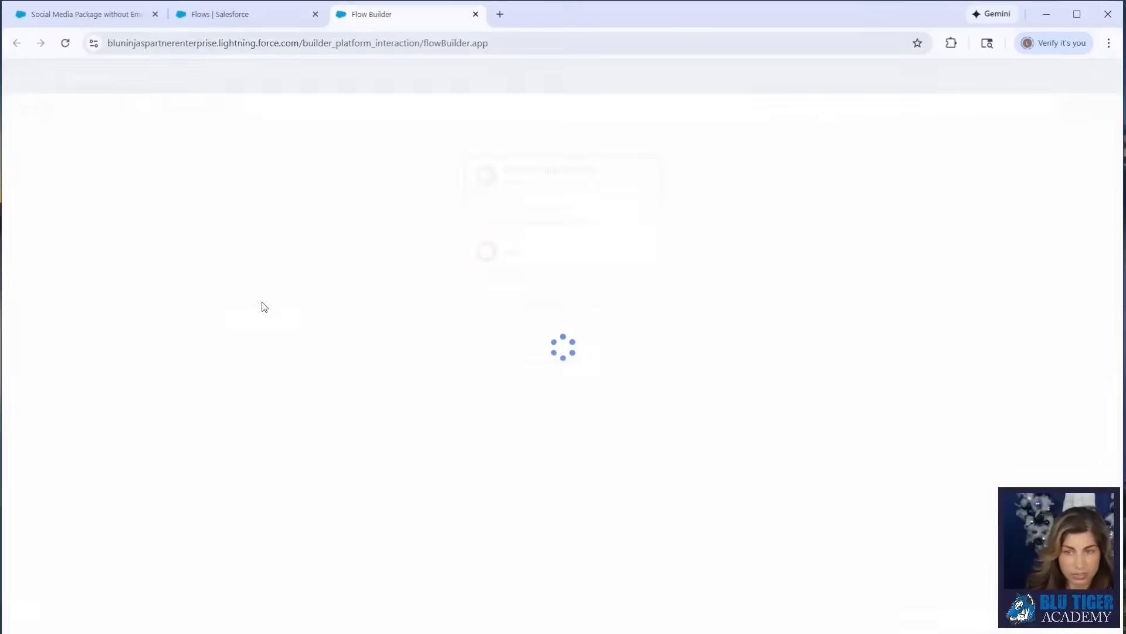
# Step: Set the flow's object to Quote and trigger it when a record is created or updated
pyautogui.click(521, 236)
pyautogui.write('quote')
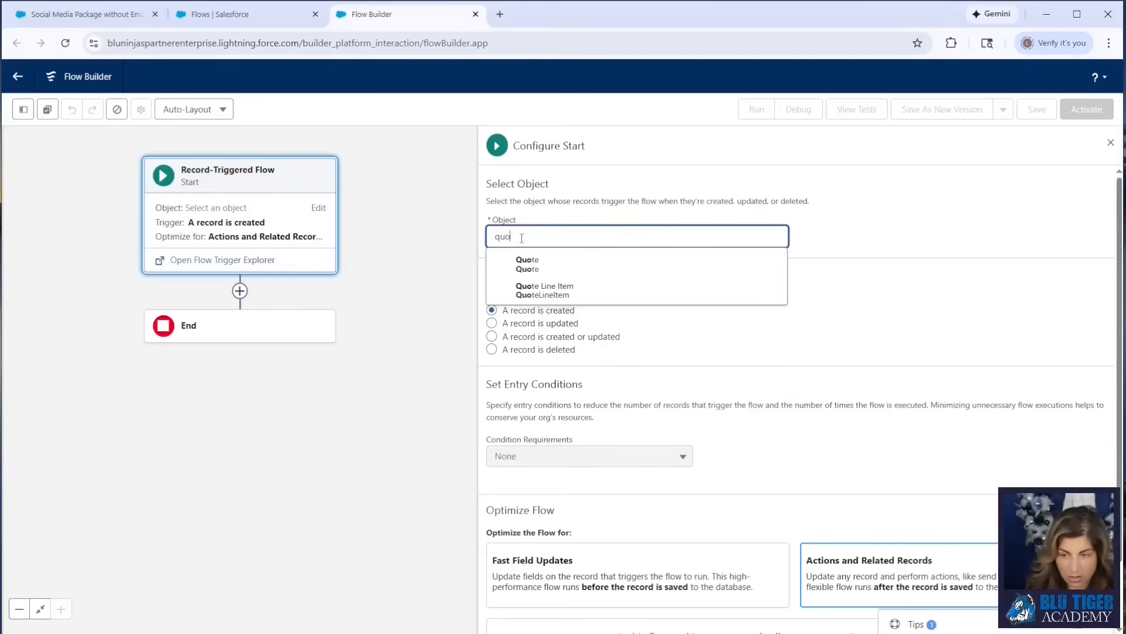
pyautogui.click(526, 262)
pyautogui.click(492, 336)
pyautogui.scroll(-2, 707, 368)
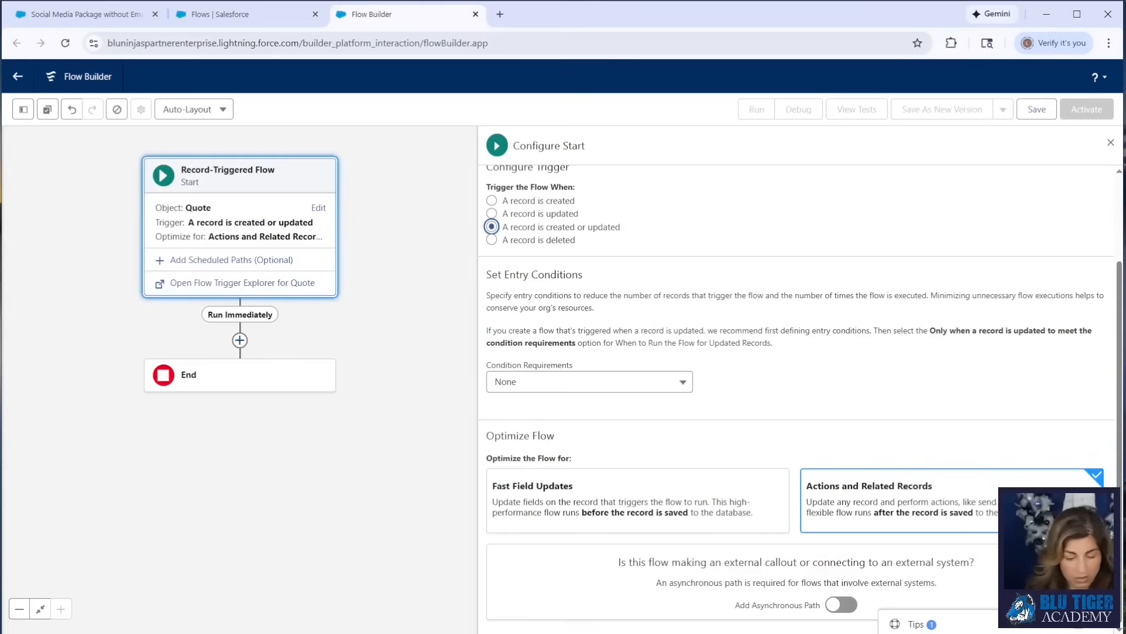
# Step: Add a Decision element after Run Immediately, labelled "Status is Changed & is Presented or Accepted?"
pyautogui.click(239, 342)
pyautogui.write('dec')
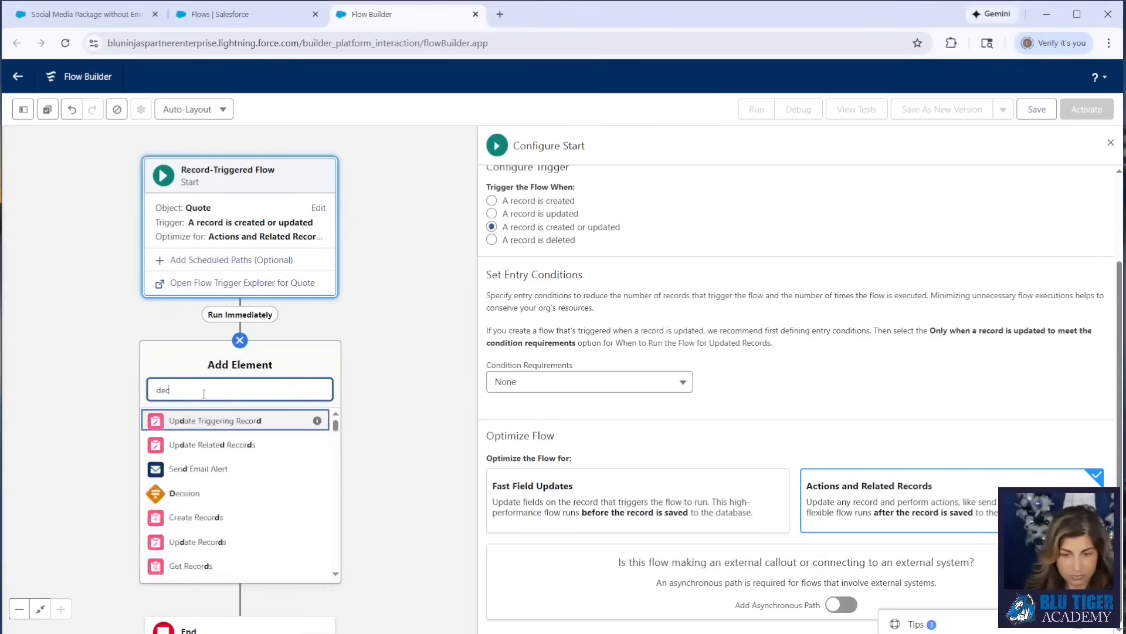
pyautogui.press('Return')
pyautogui.write('Status is Changed & is Presented or Accepted?')
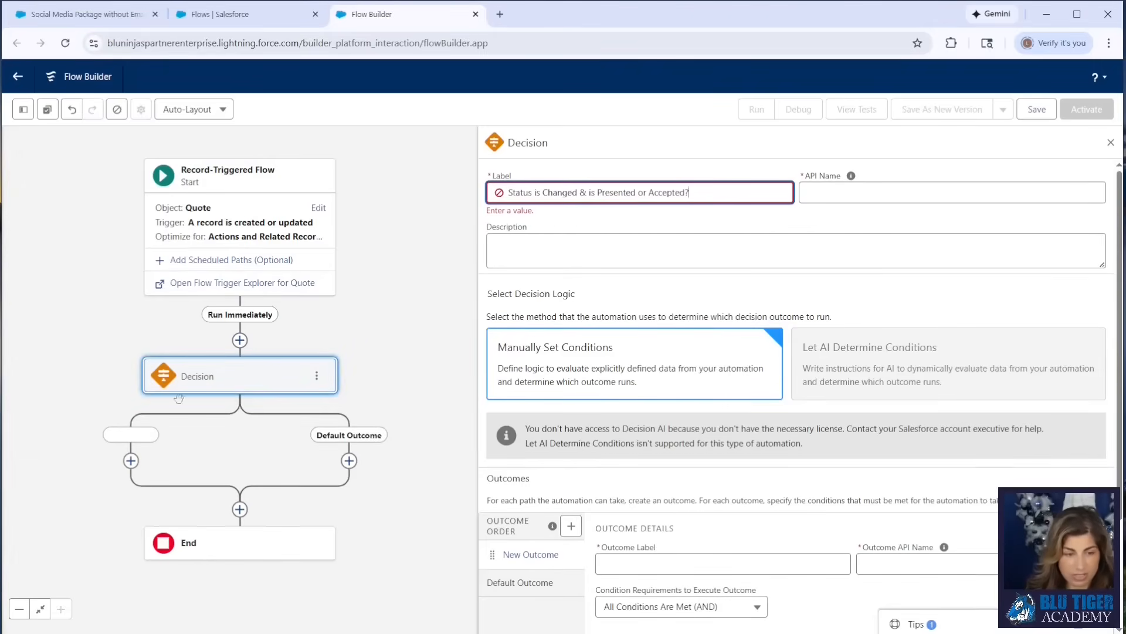
# Step: Label the decision's outcome "Yes" with the API name Yes_Status_is_Changed_is_Presented_or_Accepted
pyautogui.click(651, 563)
pyautogui.write('Yes')
pyautogui.press('Tab')
pyautogui.moveTo(1002, 192); pyautogui.dragTo(758, 198)
pyautogui.hotkey('ctrl', 'c')
pyautogui.click(912, 561)
pyautogui.write('_')
pyautogui.hotkey('ctrl', 'v')
# Step: Set the Yes outcome's first condition to Triggering Quote > Status Equals Presented
pyautogui.scroll(-2, 512, 462)
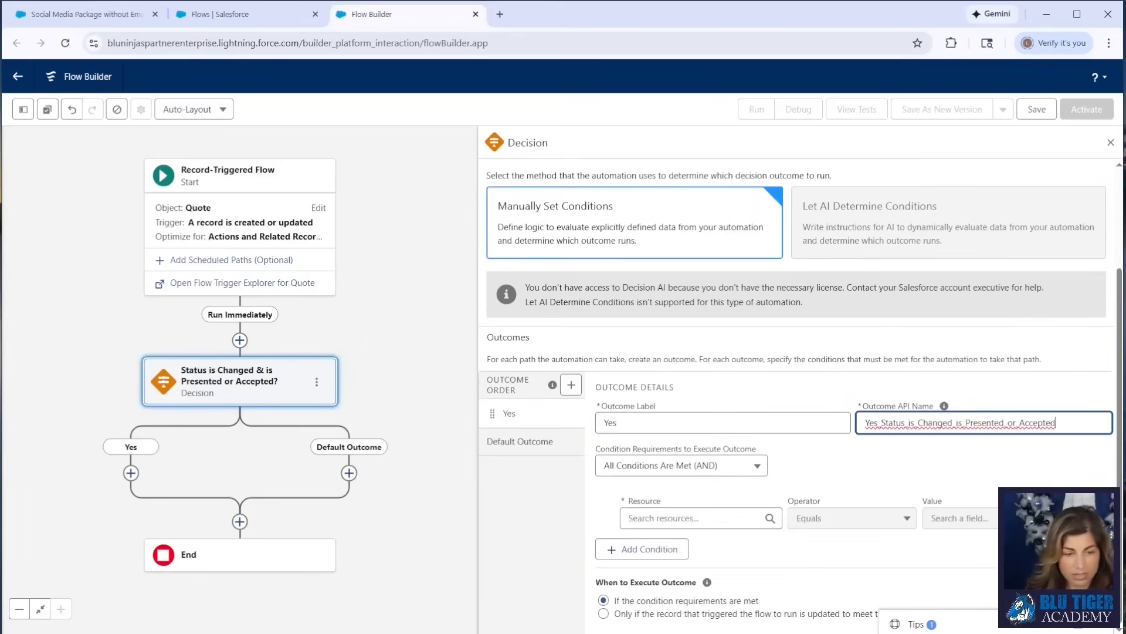
pyautogui.click(642, 516)
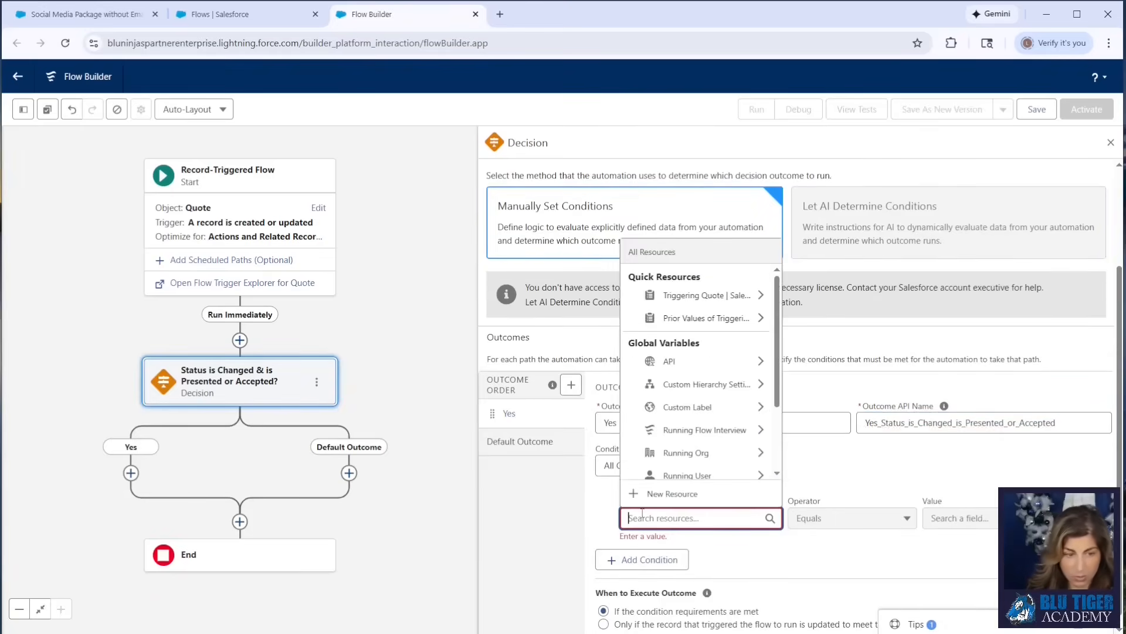
pyautogui.write('status')
pyautogui.press('BackSpace')
pyautogui.press('BackSpace')
pyautogui.press('BackSpace')
pyautogui.press('BackSpace')
pyautogui.press('BackSpace')
pyautogui.press('BackSpace')
pyautogui.write('rec')
pyautogui.click(693, 434)
pyautogui.write('sta')
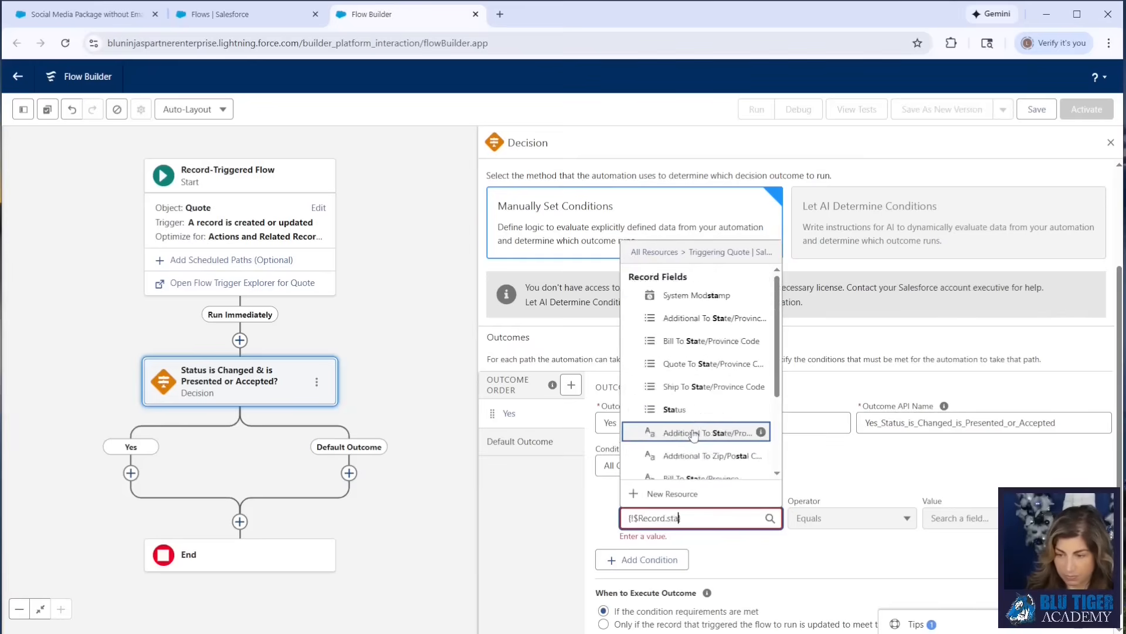
pyautogui.click(692, 409)
pyautogui.click(957, 519)
pyautogui.click(984, 408)
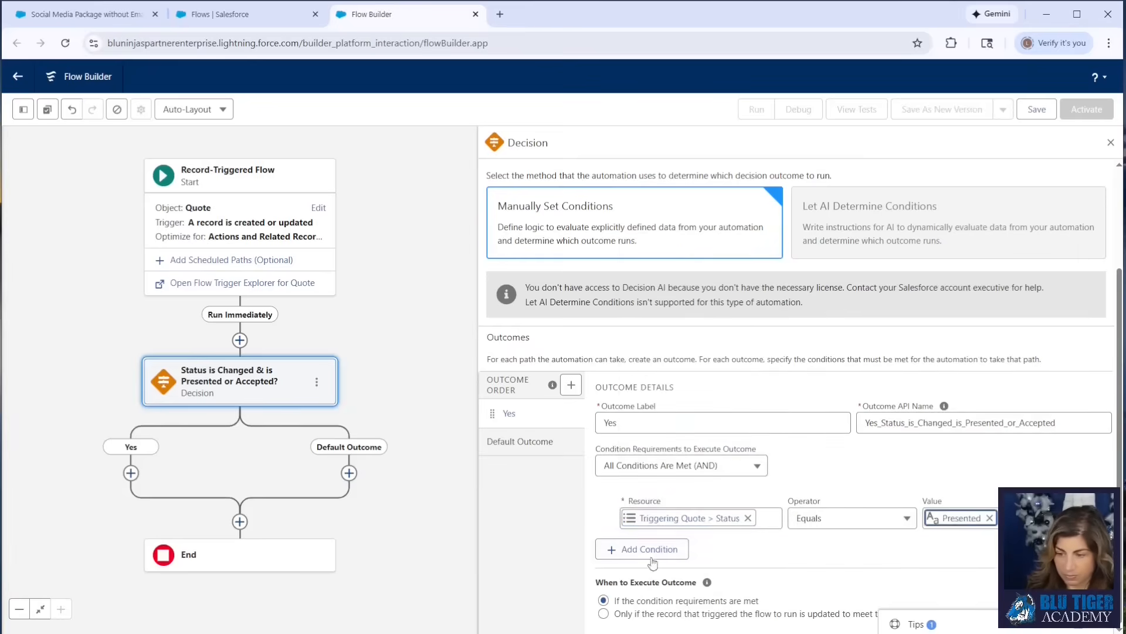
# Step: Add a second condition to the Yes outcome: Triggering Quote > Status Equals Accepted
pyautogui.click(648, 550)
pyautogui.click(651, 560)
pyautogui.write('tr')
pyautogui.click(707, 468)
pyautogui.write('status')
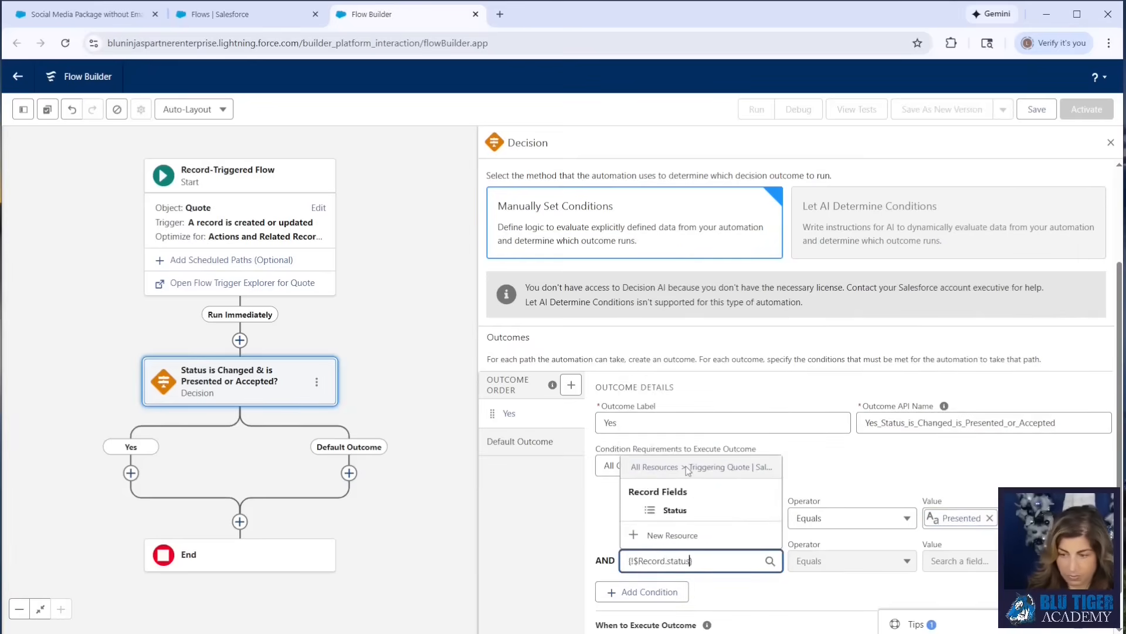
pyautogui.click(692, 513)
pyautogui.click(982, 562)
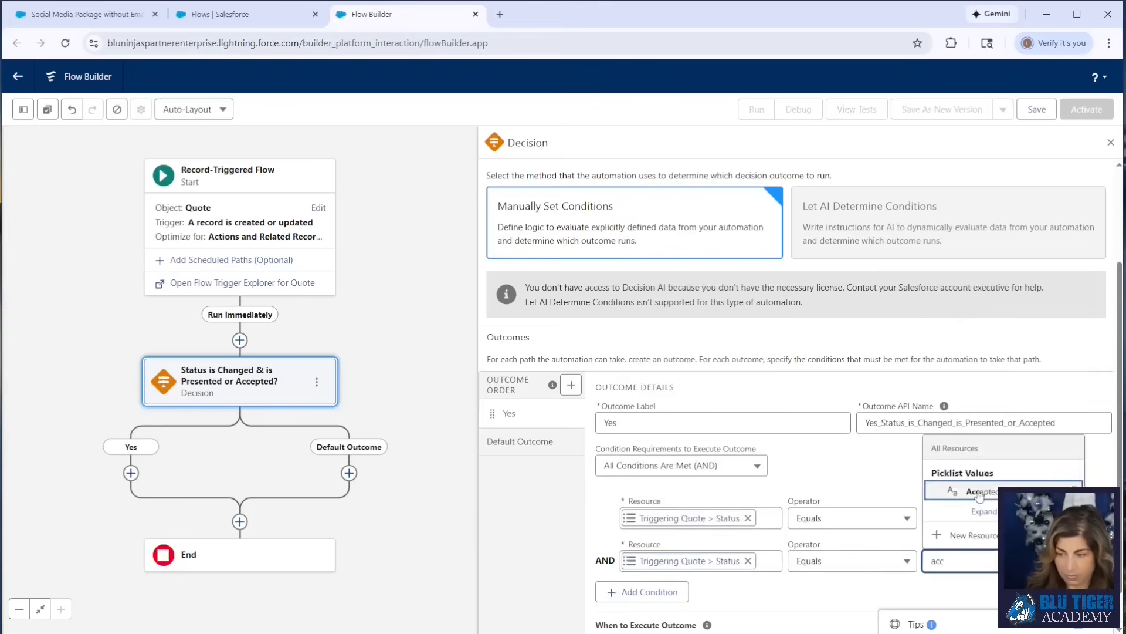
pyautogui.click(1028, 560)
# Step: Add a third condition to the Yes outcome: Triggering Quote > Syncing Equals True
pyautogui.scroll(-1, 821, 557)
pyautogui.click(663, 552)
pyautogui.click(663, 560)
pyautogui.scroll(-1, 698, 423)
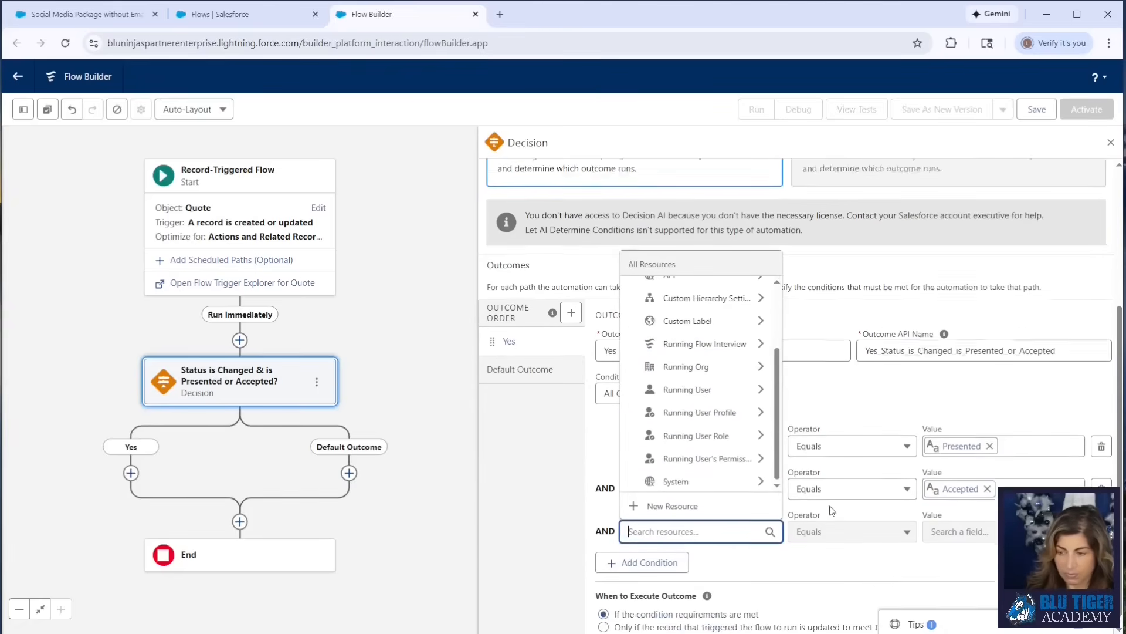
pyautogui.scroll(2, 698, 378)
pyautogui.click(698, 295)
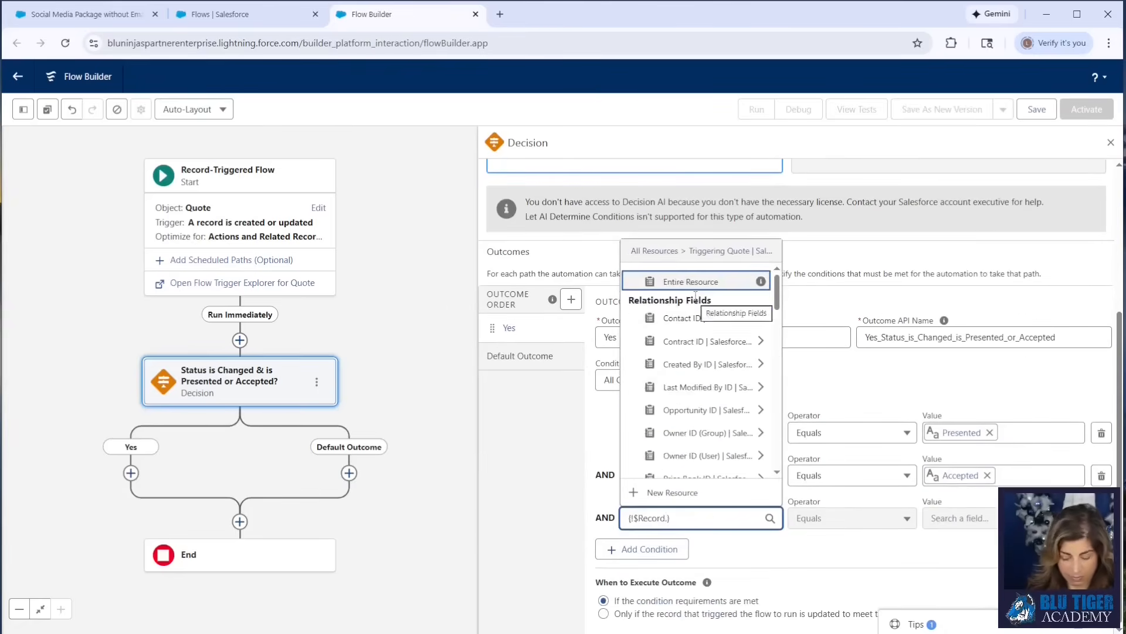
pyautogui.write('sync')
pyautogui.click(686, 466)
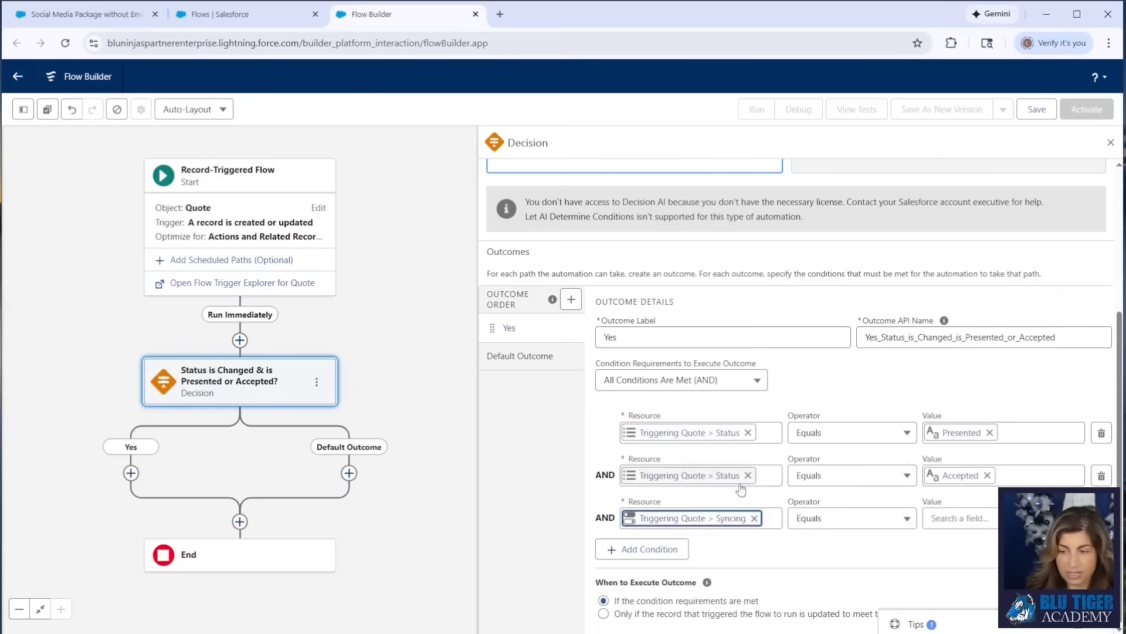
pyautogui.click(934, 518)
pyautogui.write('True')
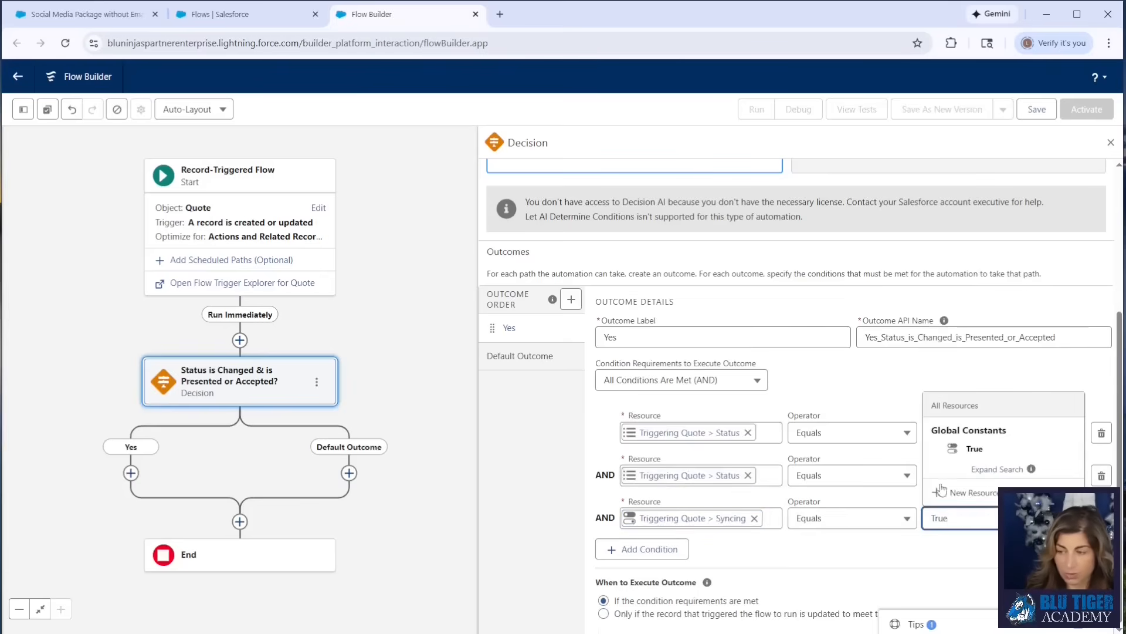
pyautogui.click(974, 448)
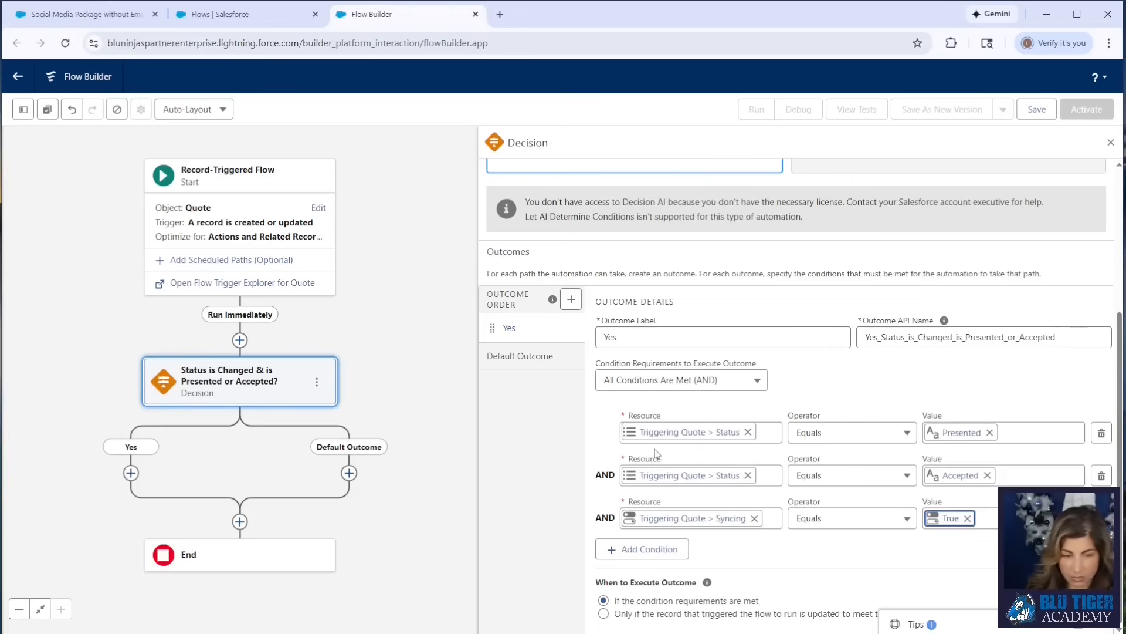
# Step: Add a fourth condition: the triggering quote's Opportunity ID > Stage Does Not Equal Proposal/Price Quote
pyautogui.click(648, 550)
pyautogui.click(648, 556)
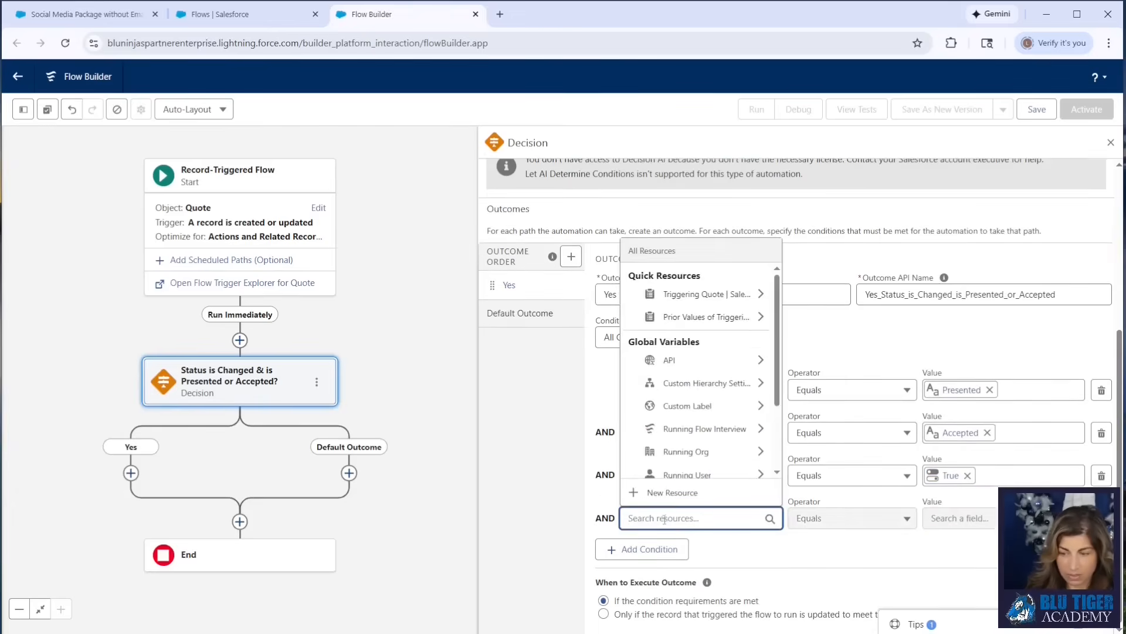
pyautogui.click(716, 295)
pyautogui.write('oppo}')
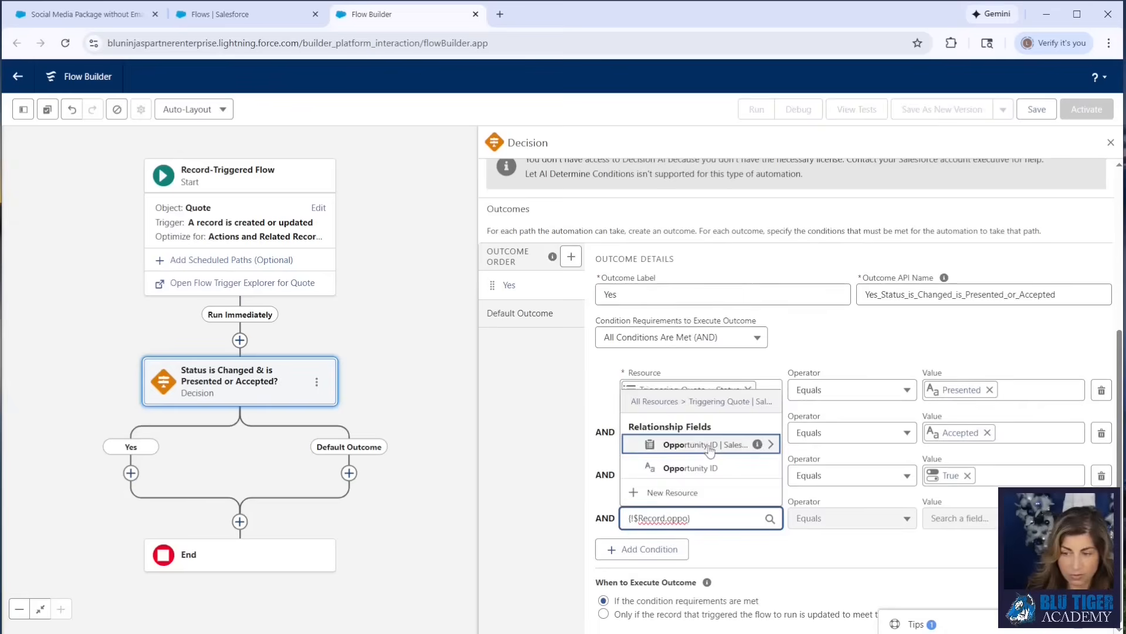
pyautogui.click(709, 450)
pyautogui.press('BackSpace')
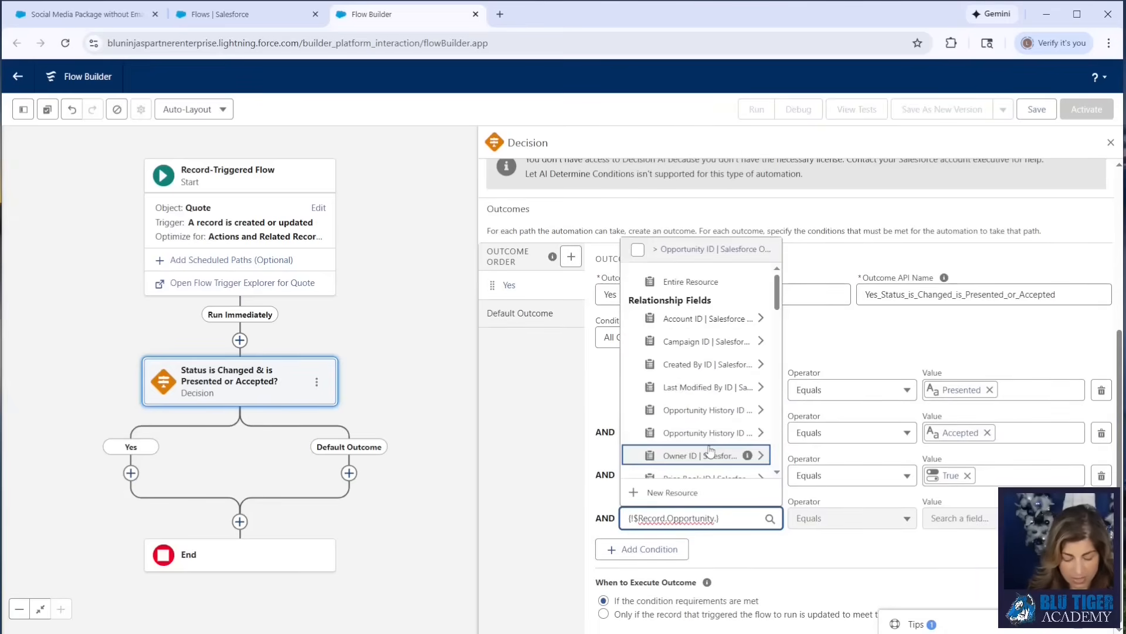
pyautogui.write('stage')
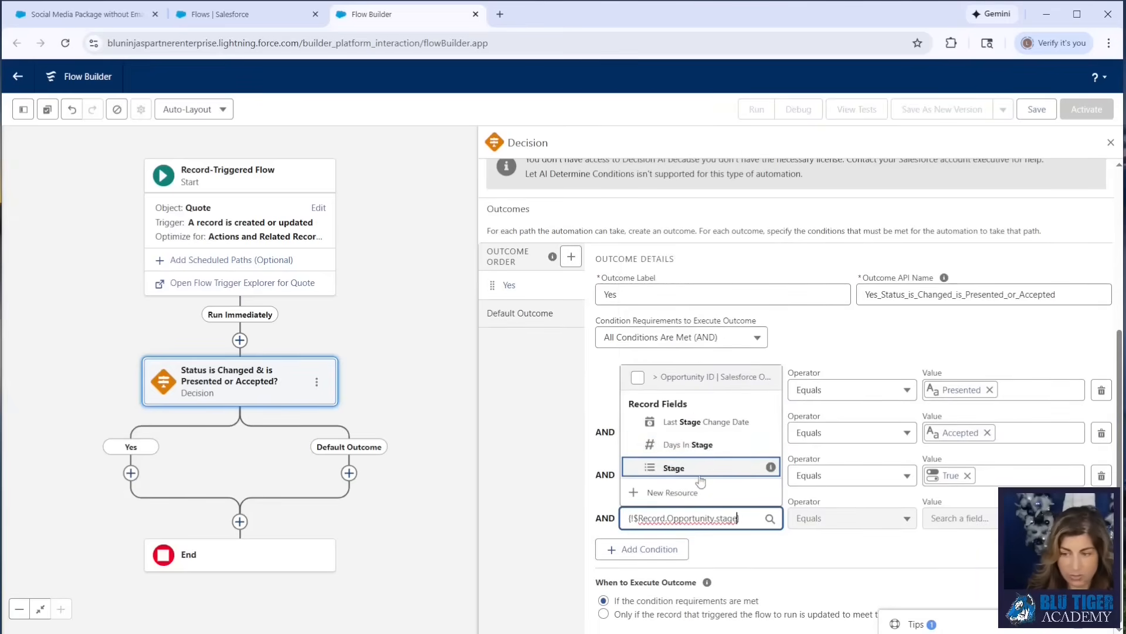
pyautogui.click(700, 477)
pyautogui.click(847, 519)
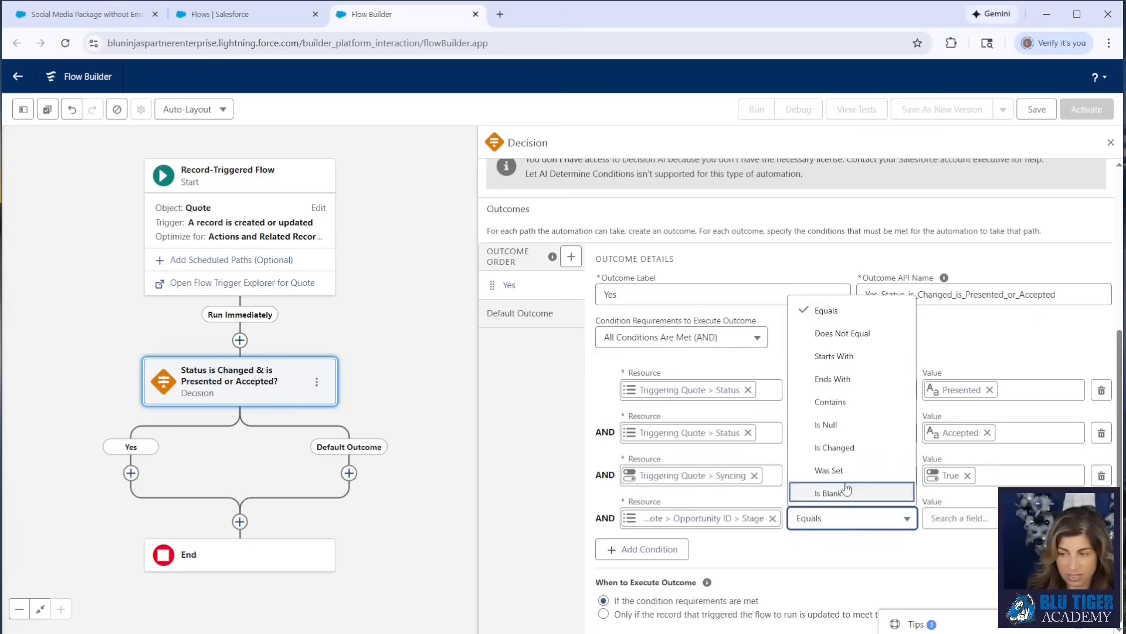
pyautogui.click(840, 333)
pyautogui.click(968, 518)
pyautogui.click(988, 386)
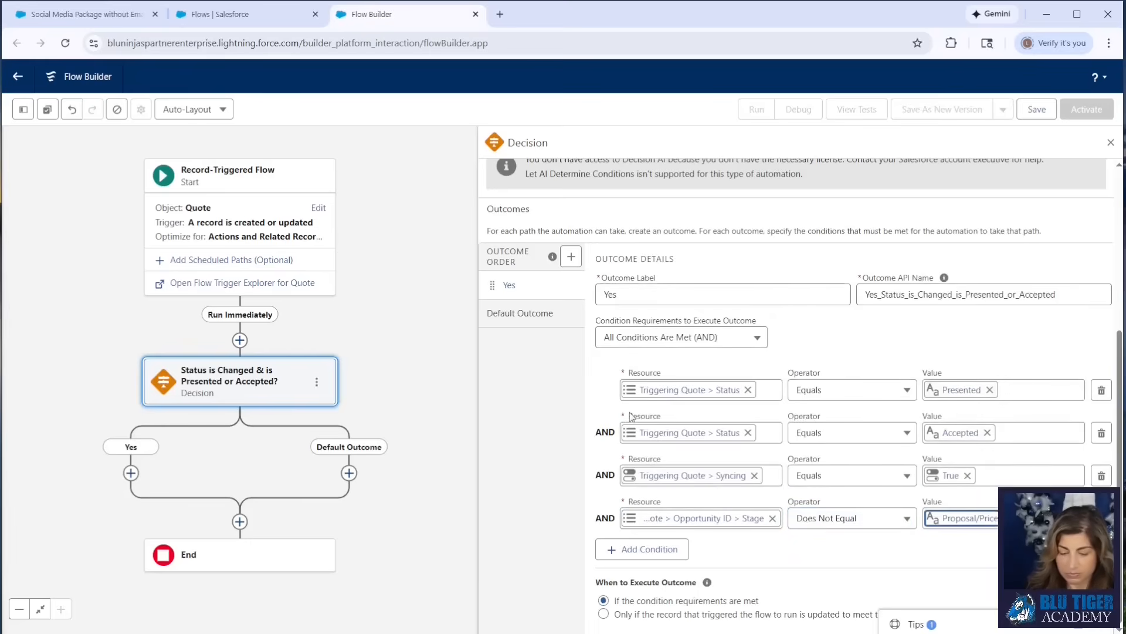
# Step: Add a fifth condition: the triggering quote's Opportunity ID > Stage Does Not Equal Negotiation/Review
pyautogui.click(641, 548)
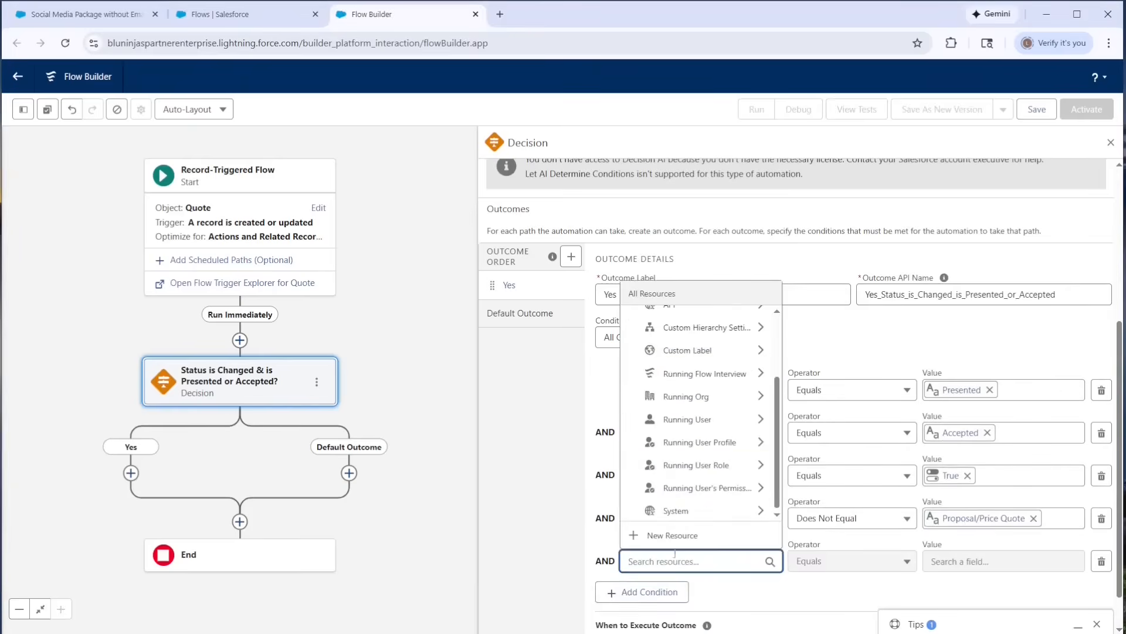
pyautogui.click(678, 338)
pyautogui.click(695, 452)
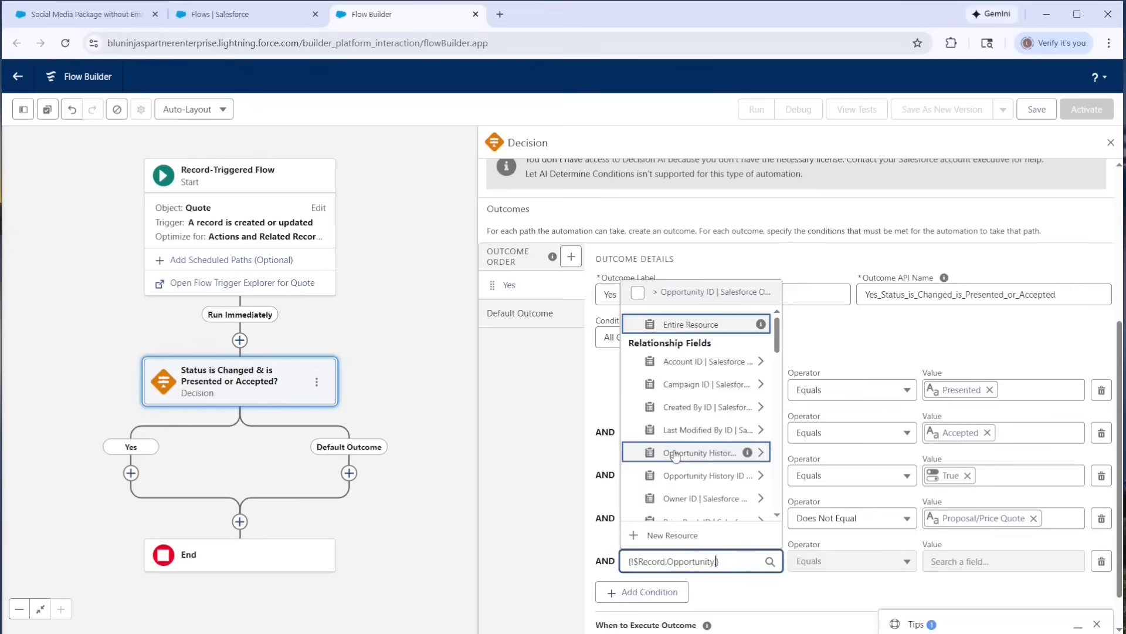
pyautogui.write('sta')
pyautogui.click(679, 509)
pyautogui.click(851, 560)
pyautogui.click(847, 394)
pyautogui.click(957, 562)
pyautogui.write('neg')
pyautogui.click(991, 491)
# Step: Add a sixth condition: the triggering quote's Opportunity ID > Stage Does Not Equal Contract Sent for Signature
pyautogui.click(692, 561)
pyautogui.click(721, 599)
pyautogui.click(642, 592)
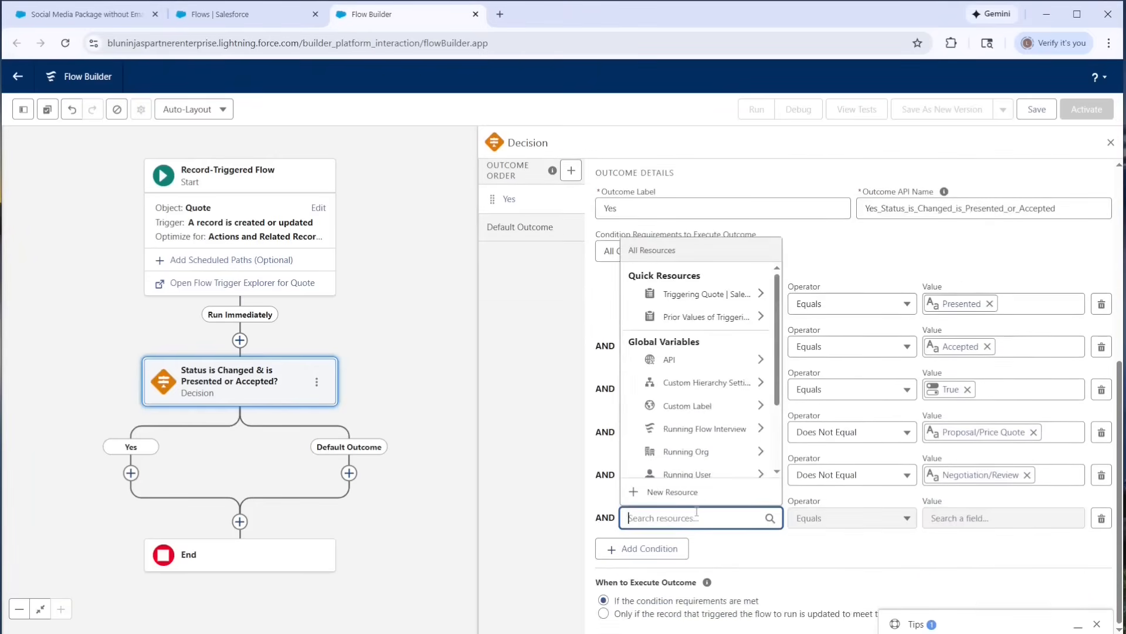
pyautogui.write('{!$Record.Opportunity.StageName}')
pyautogui.click(833, 519)
pyautogui.click(851, 332)
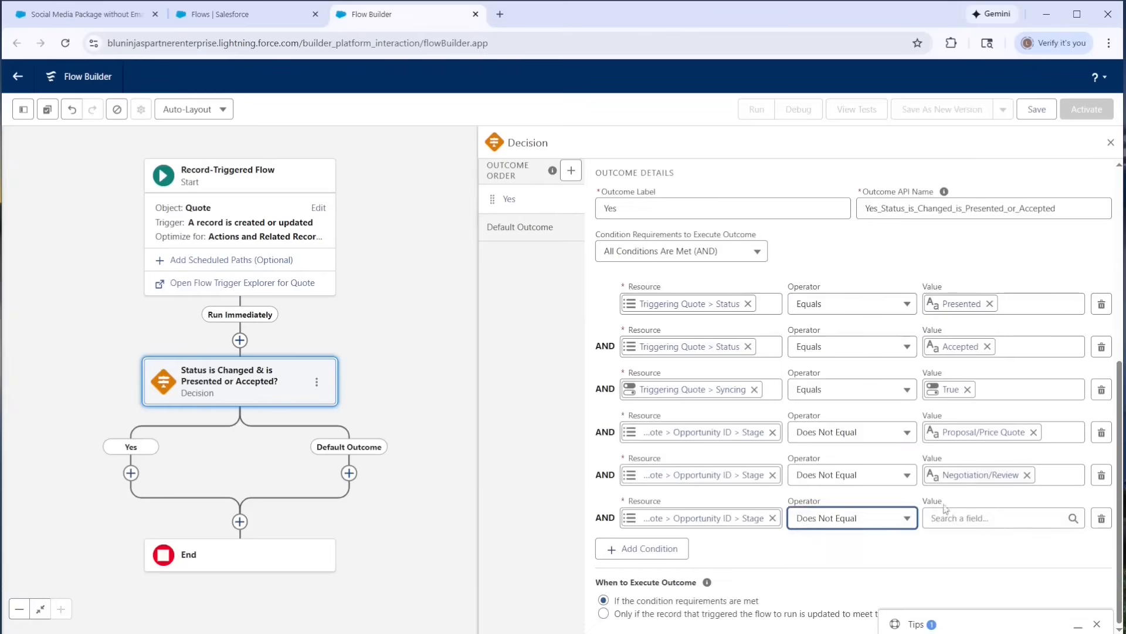
pyautogui.click(946, 519)
pyautogui.write('contr')
pyautogui.click(973, 449)
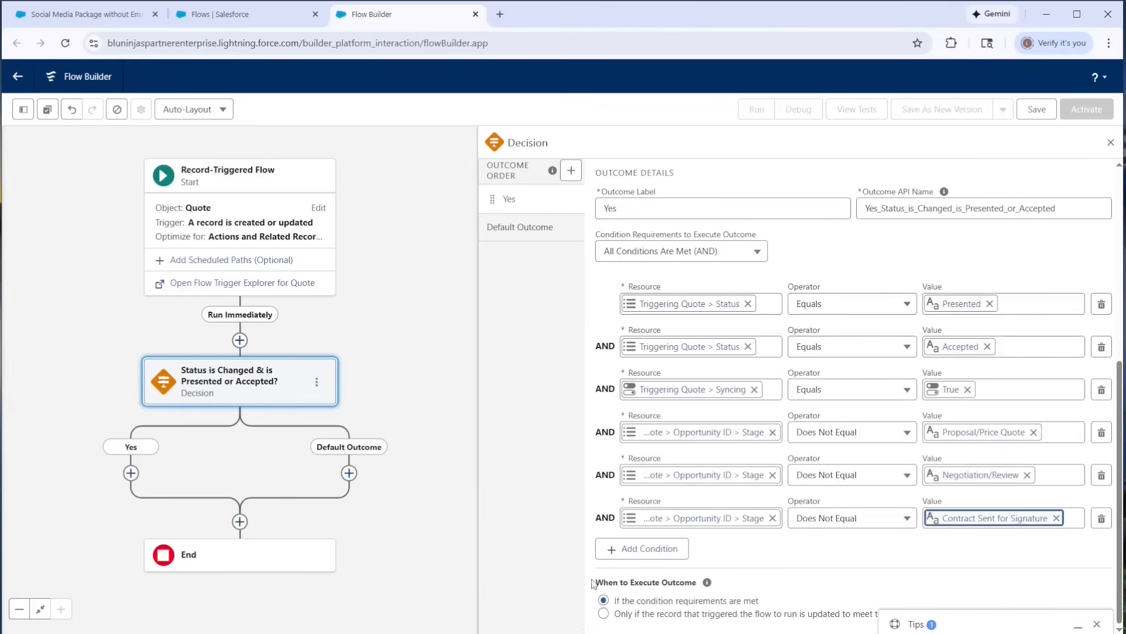
# Step: Add a seventh condition: the triggering quote's Opportunity ID > Closed Equals False
pyautogui.click(643, 548)
pyautogui.click(645, 561)
pyautogui.click(694, 338)
pyautogui.click(691, 451)
pyautogui.write('clos')
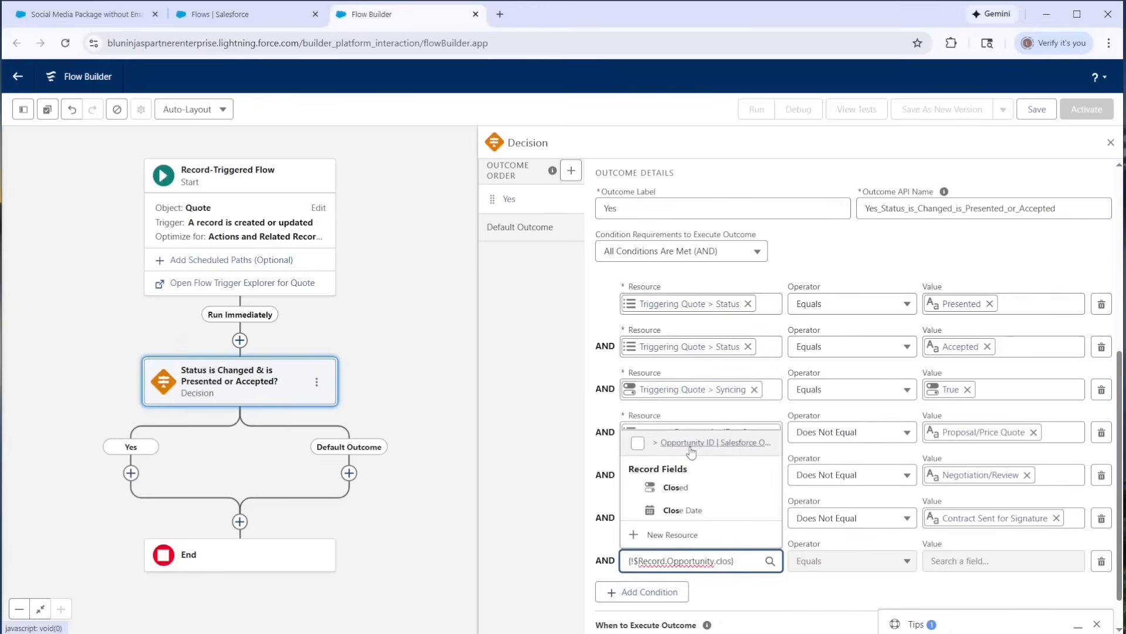
pyautogui.click(694, 487)
pyautogui.click(933, 560)
pyautogui.write('False')
pyautogui.press('Return')
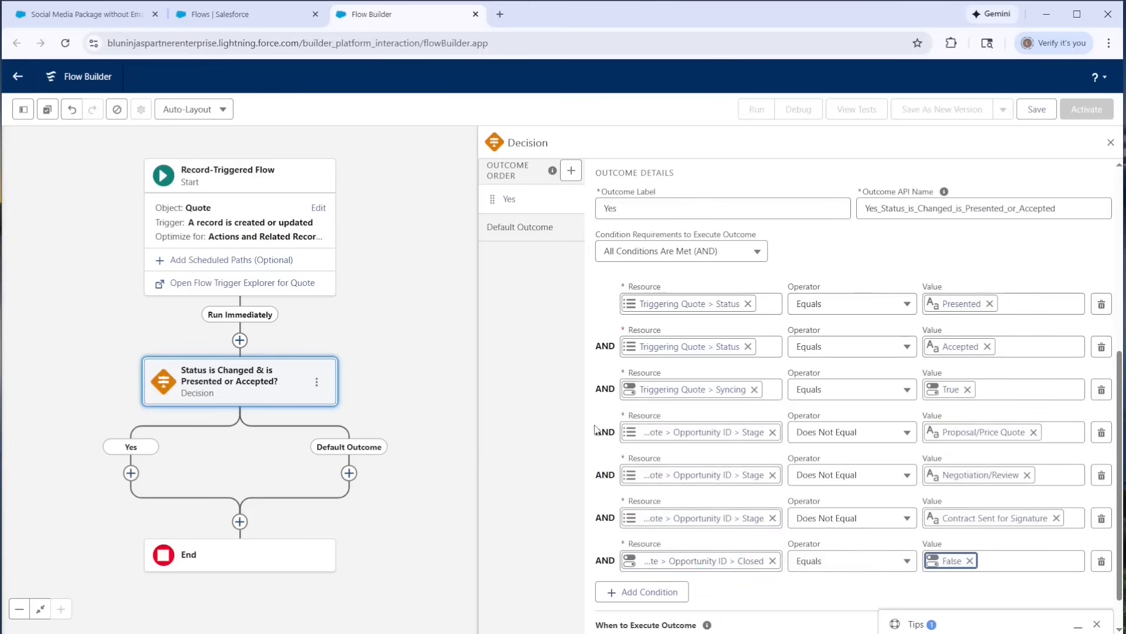
# Step: Switch the Yes outcome's condition requirements to Custom Condition Logic Is Met, with the logic 3 AND 6 AND 7 AND ((1 AND 4 AND 5) OR 2)
pyautogui.scroll(5, 597, 429)
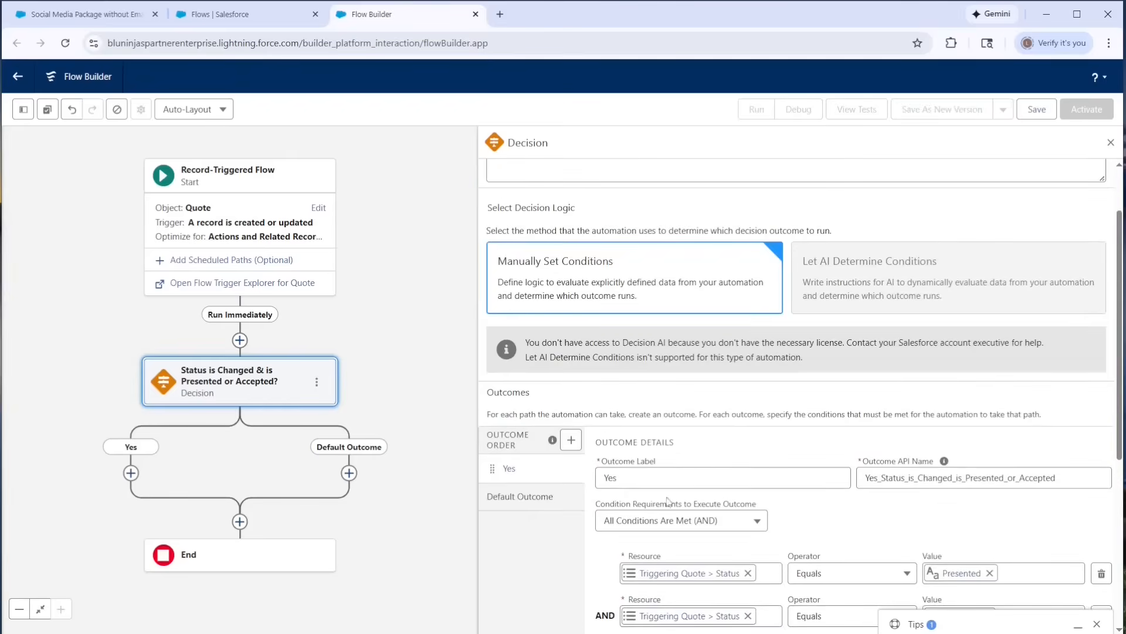
pyautogui.click(658, 522)
pyautogui.click(662, 473)
pyautogui.click(660, 516)
pyautogui.click(675, 495)
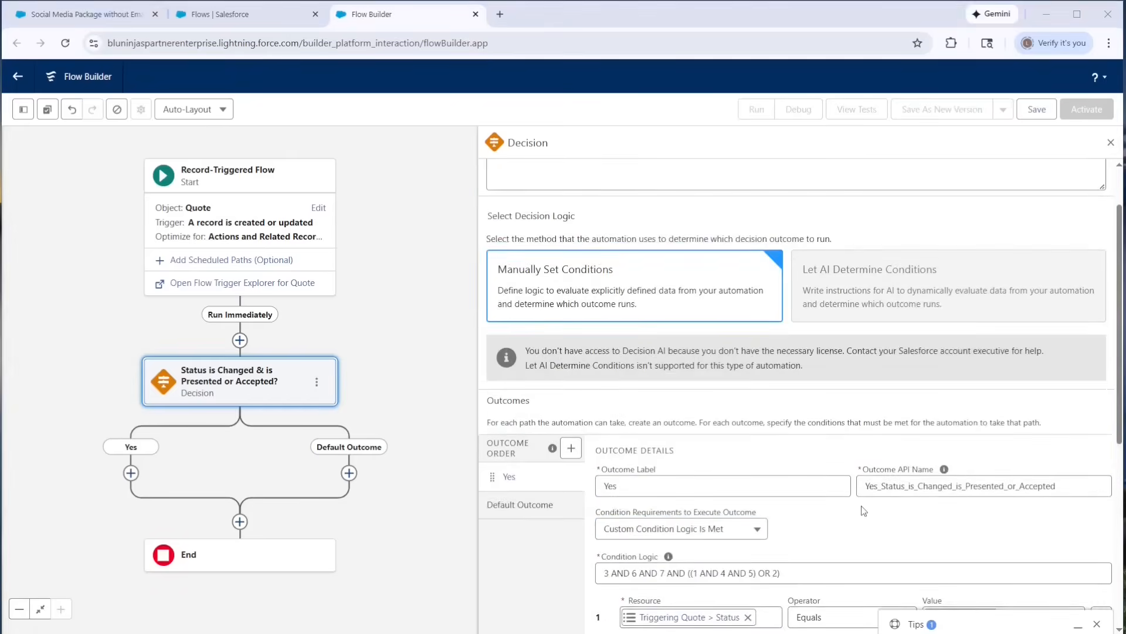
# Step: Set the Yes outcome to execute only if the record that triggered the flow is updated to meet the condition requirements
pyautogui.scroll(-6, 864, 510)
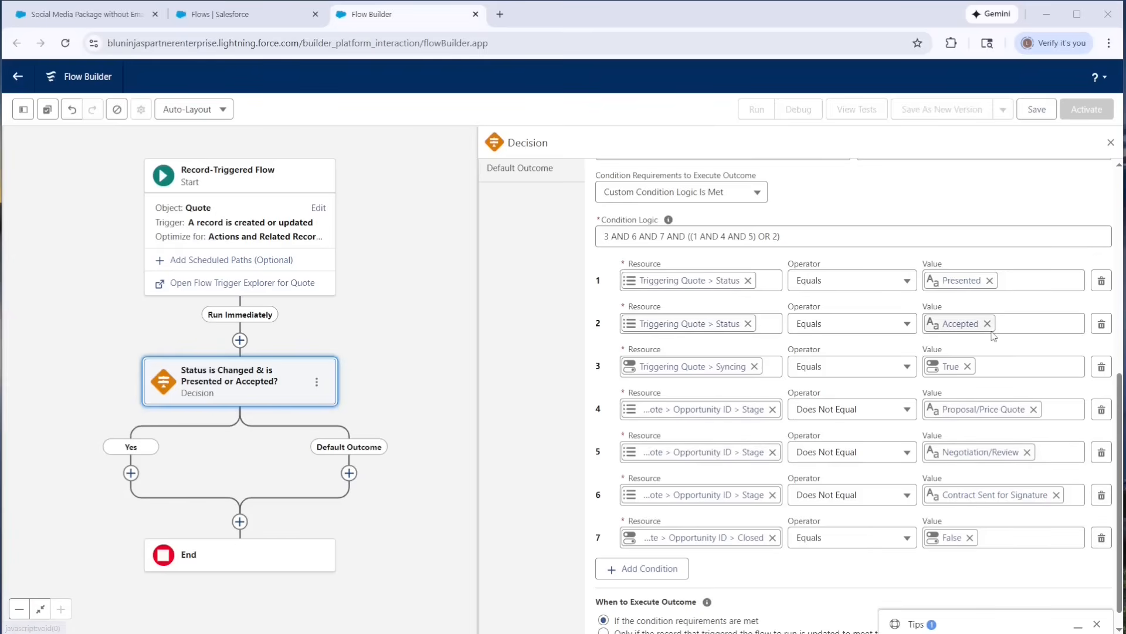
pyautogui.scroll(-1, 816, 516)
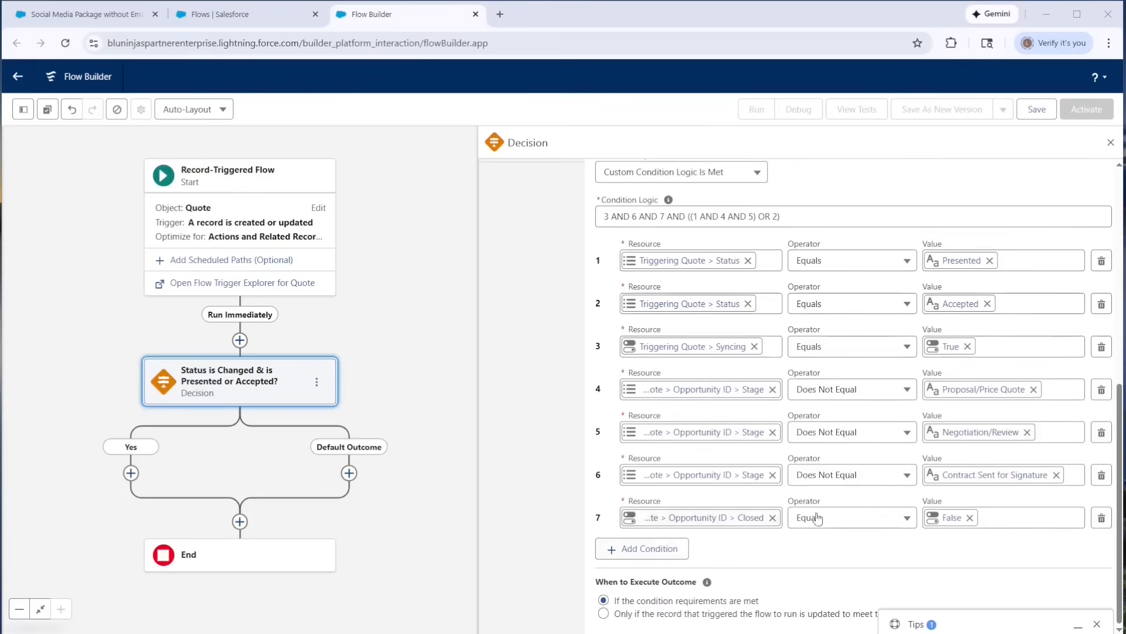
pyautogui.click(617, 616)
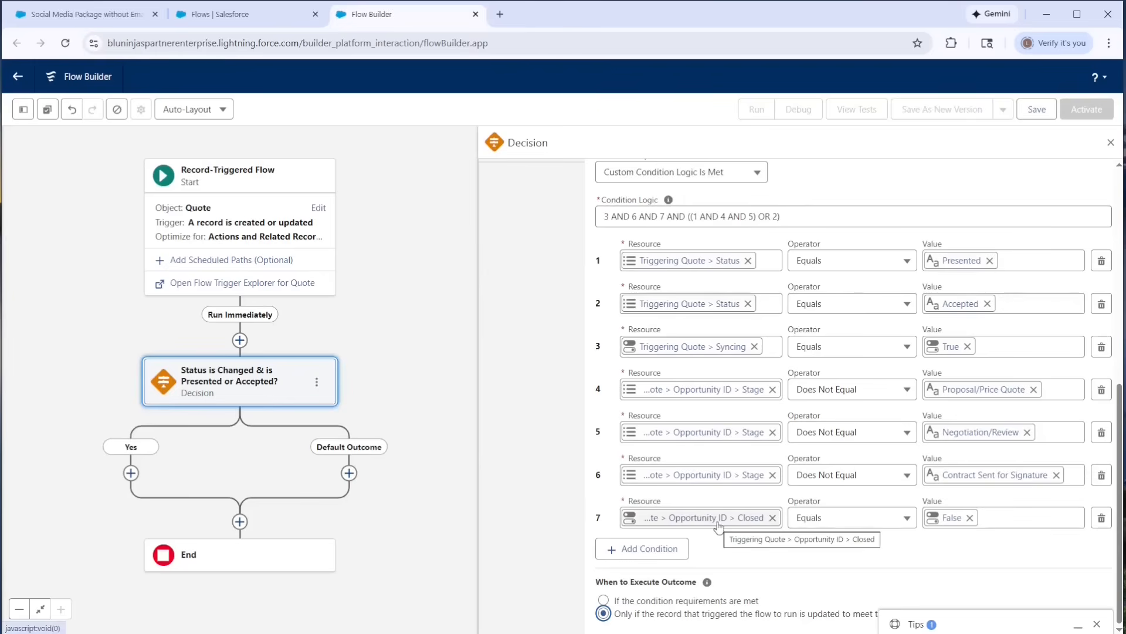
# Step: Rename the decision's default outcome to No and go back to the Yes outcome's details
pyautogui.scroll(10, 616, 410)
pyautogui.moveTo(692, 550); pyautogui.dragTo(598, 548)
pyautogui.write('No')
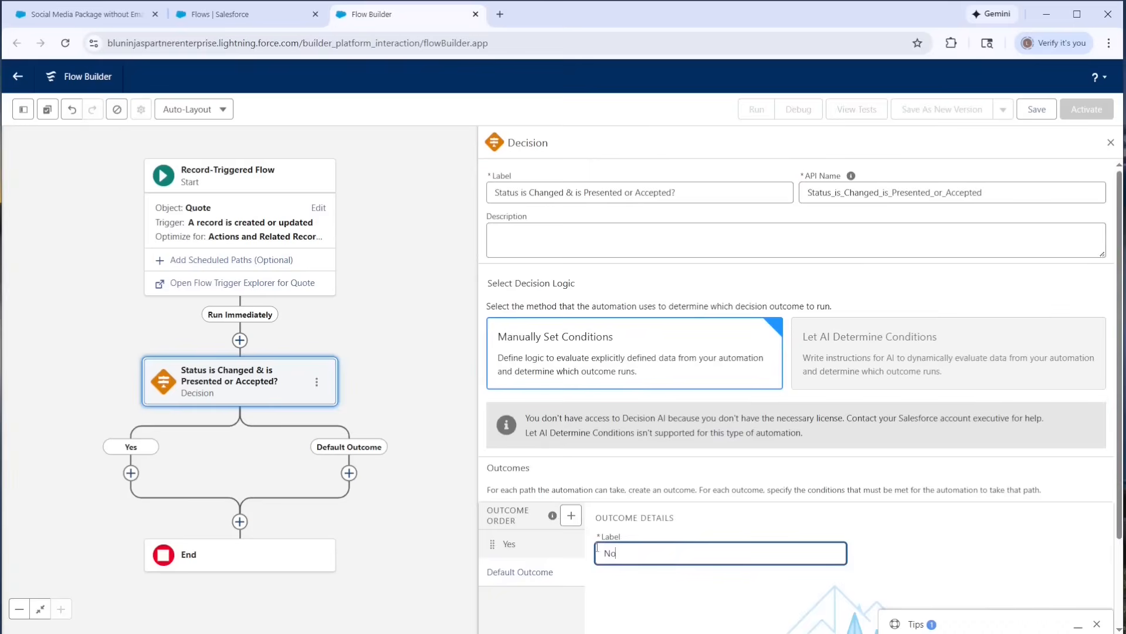
pyautogui.click(509, 544)
pyautogui.scroll(-2, 761, 538)
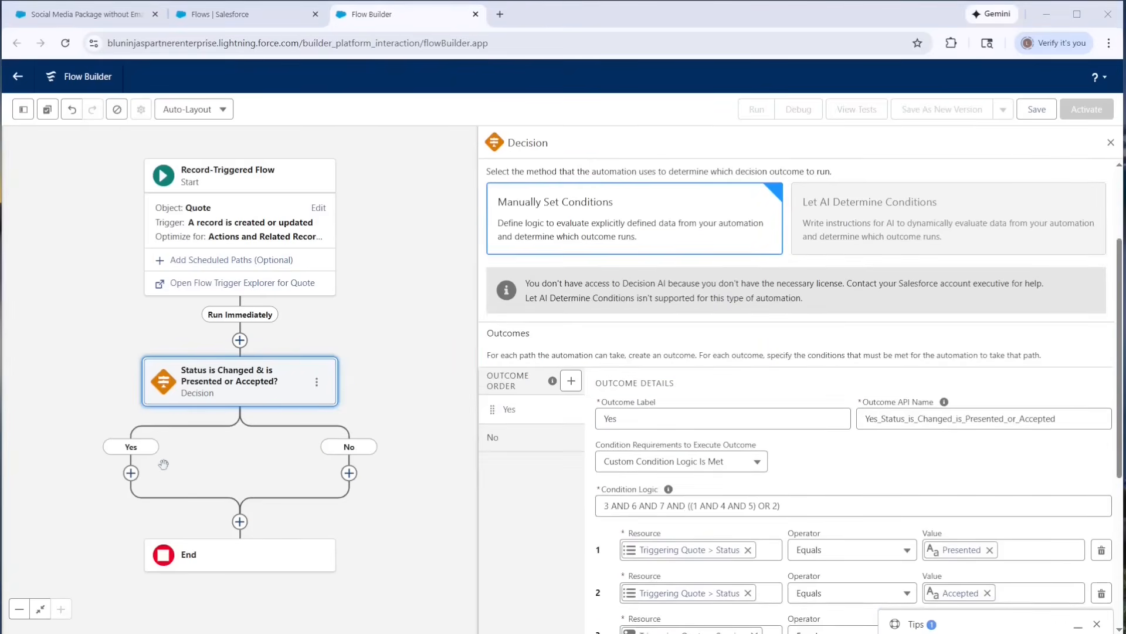
# Step: Add an Update Related Records element on the Yes path and label it Update Opportunity
pyautogui.click(131, 473)
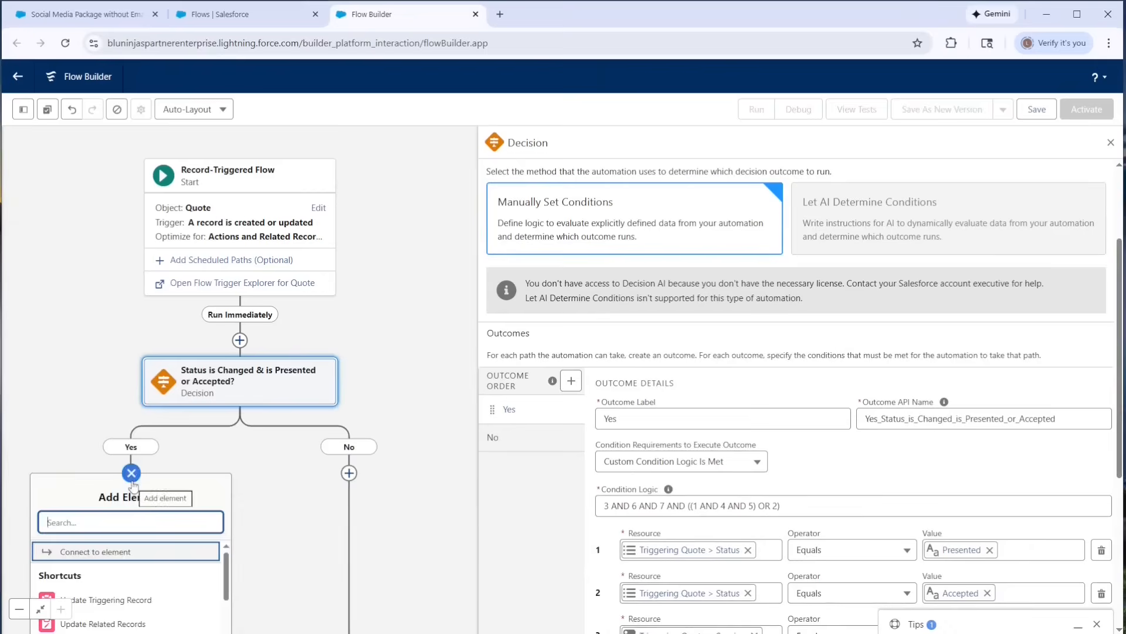
pyautogui.click(110, 627)
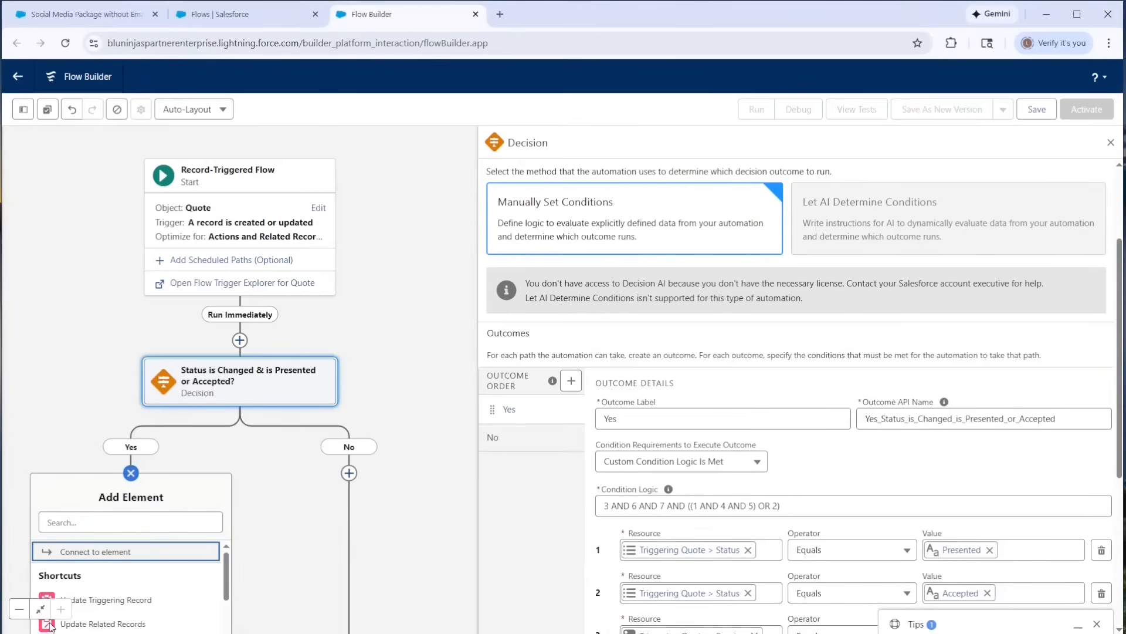
pyautogui.scroll(-4, 88, 555)
pyautogui.moveTo(249, 553); pyautogui.dragTo(245, 334)
pyautogui.scroll(4, 96, 393)
pyautogui.click(78, 401)
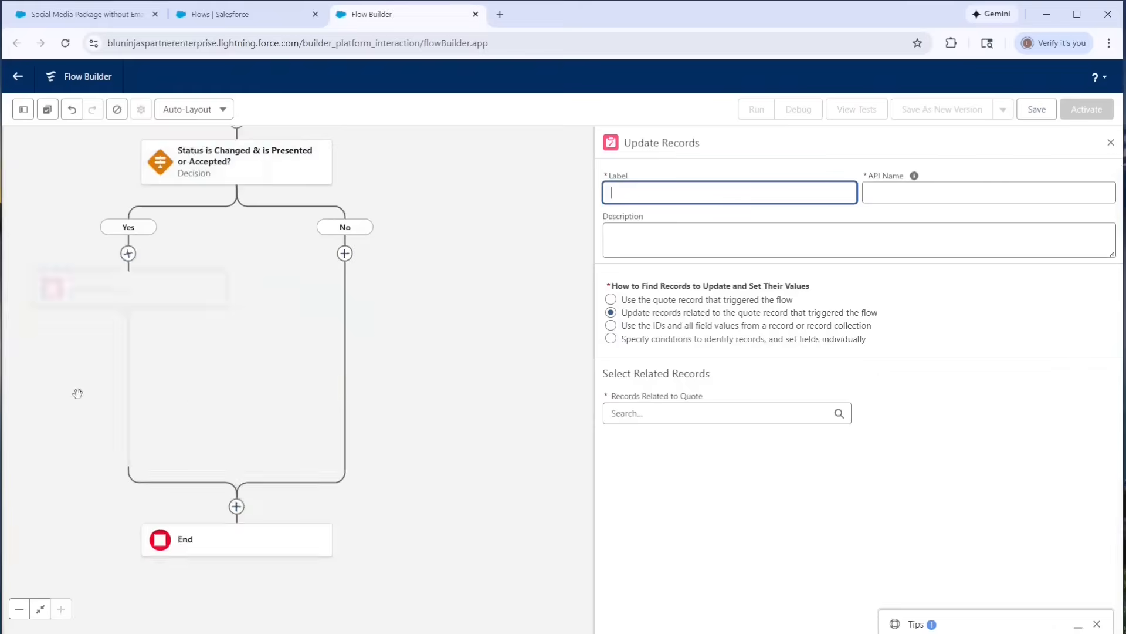
pyautogui.click(709, 192)
pyautogui.write('Update Opportunity')
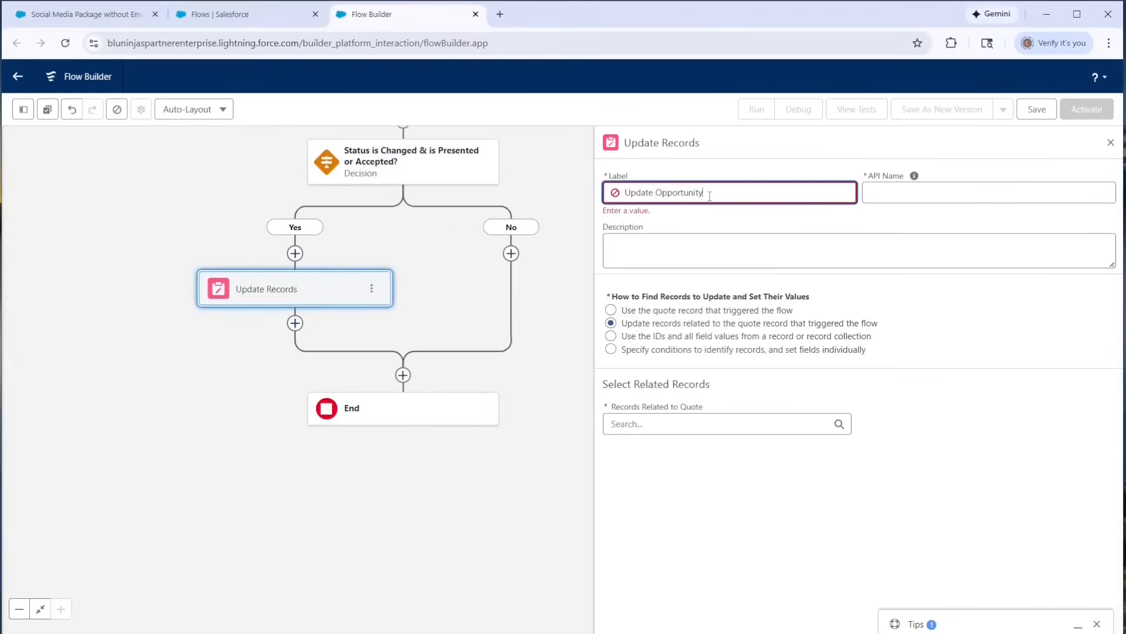
# Step: Choose Triggering Quote > Opportunity ID as the related records and Stage as the opportunity field to update
pyautogui.click(637, 421)
pyautogui.click(651, 482)
pyautogui.click(674, 576)
pyautogui.press('BackSpace')
pyautogui.click(745, 379)
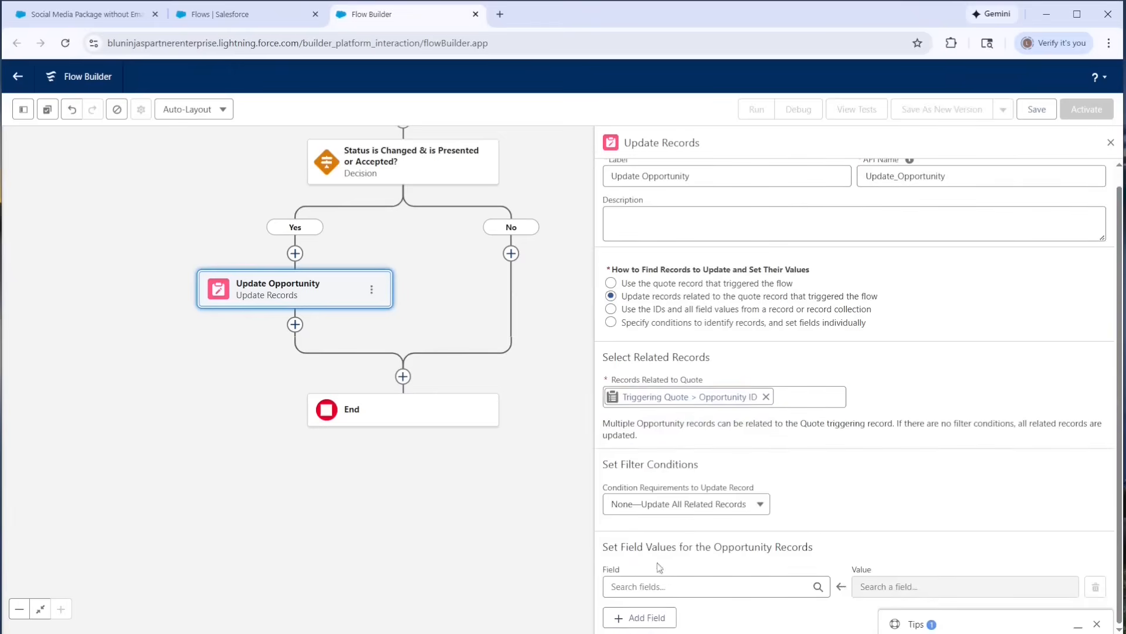
pyautogui.click(651, 588)
pyautogui.write('stage')
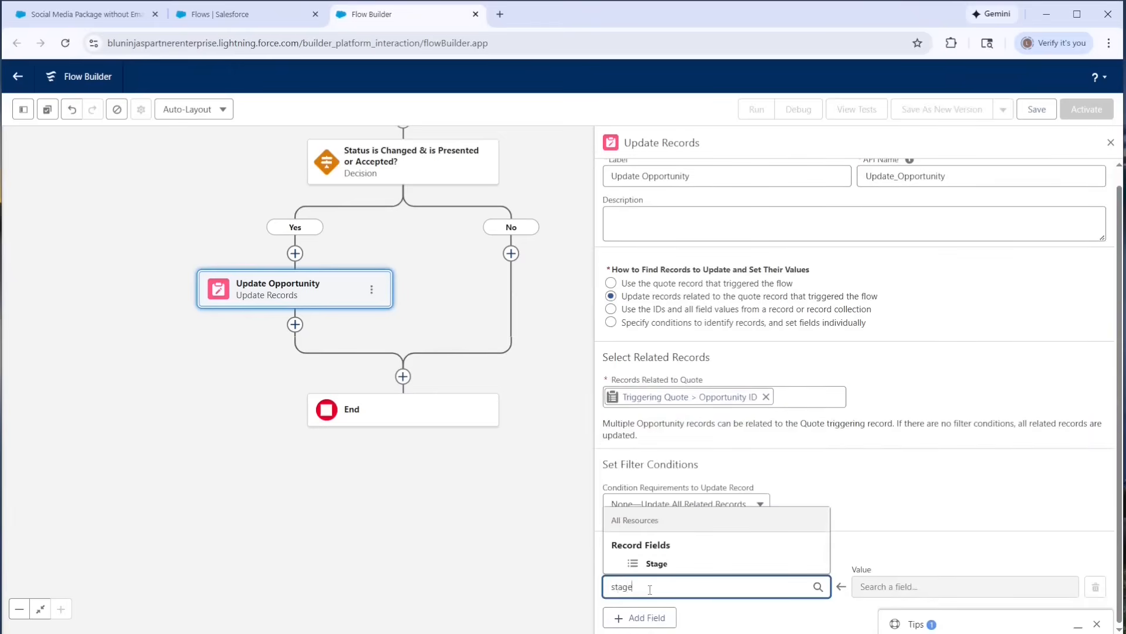
pyautogui.click(657, 563)
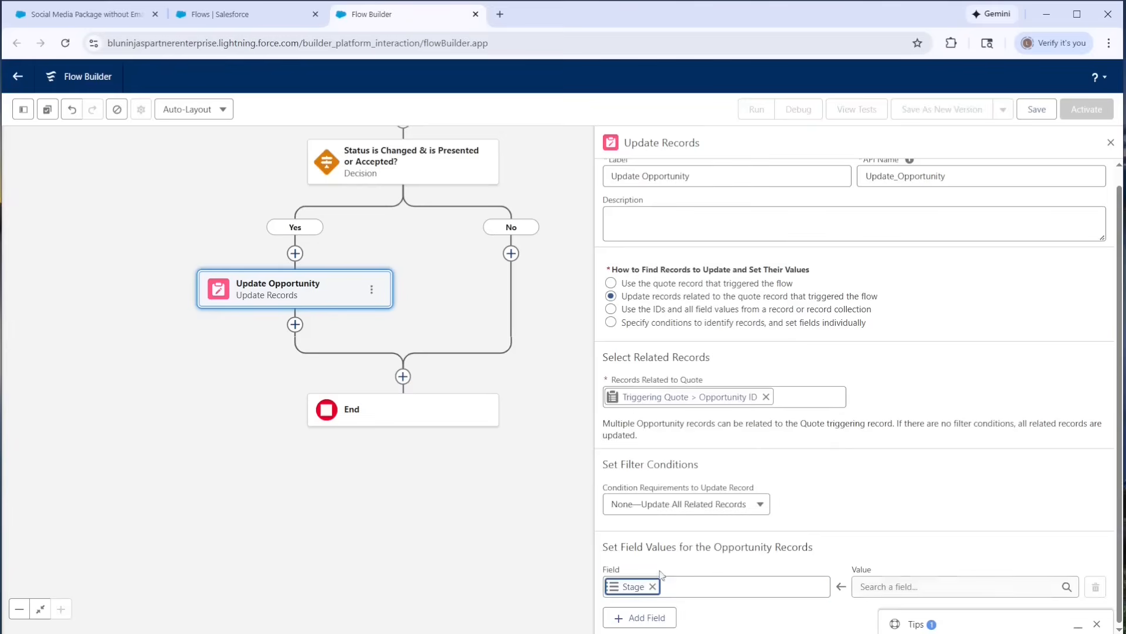
# Step: Start a new Formula resource for the Stage value and give it the API name forStage
pyautogui.click(890, 585)
pyautogui.click(890, 562)
pyautogui.click(329, 300)
pyautogui.click(332, 370)
pyautogui.click(319, 251)
pyautogui.write('for')
# Step: Enter a Text formula returning Proposal/Price Quote when the quote status is Presented, Contract Sent for Signature when Accepted, otherwise the opportunity's existing stage
pyautogui.click(363, 446)
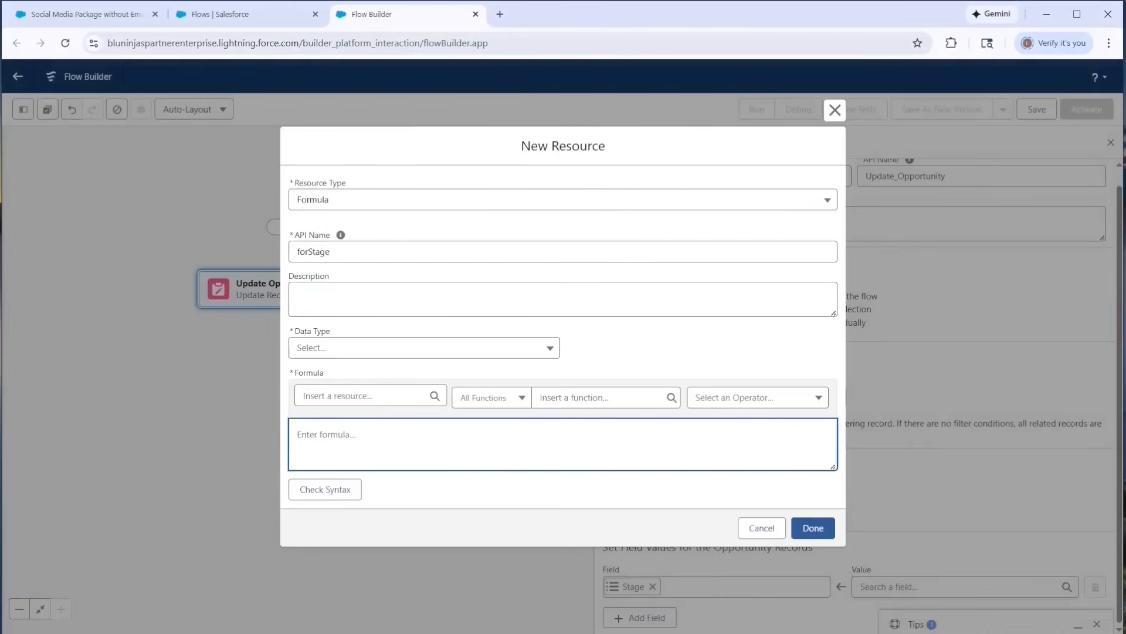
pyautogui.hotkey('ctrl', 'v')
pyautogui.click(354, 348)
pyautogui.click(352, 372)
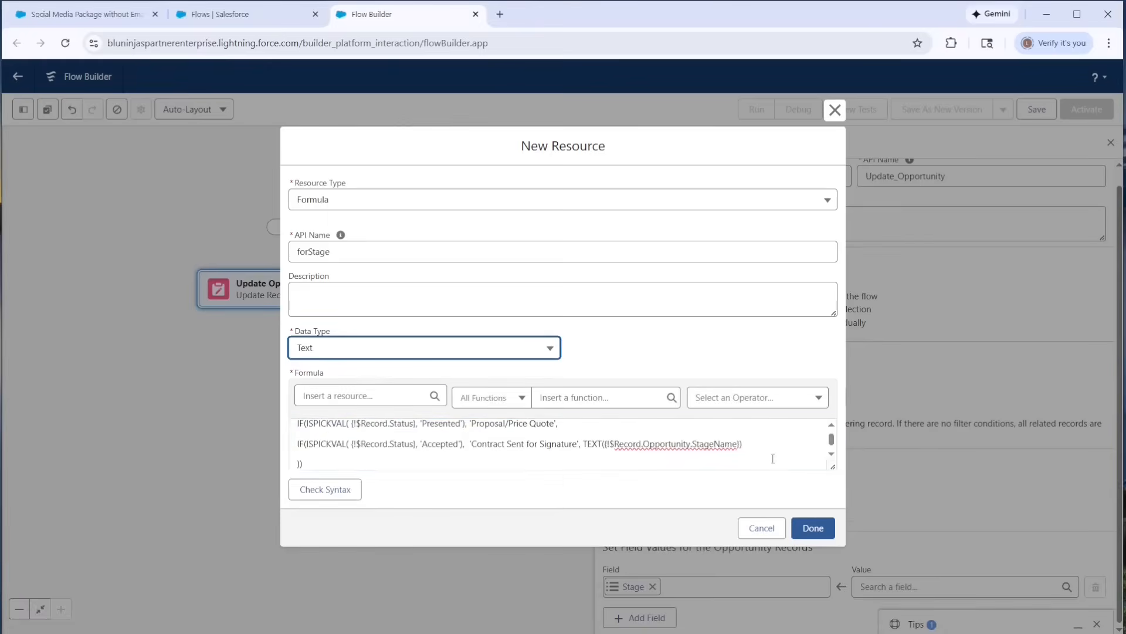
# Step: Enlarge the formula box, check the stage returned by each branch, and save forStage as the value for Stage
pyautogui.moveTo(833, 466); pyautogui.dragTo(836, 534)
pyautogui.moveTo(357, 406); pyautogui.dragTo(555, 402)
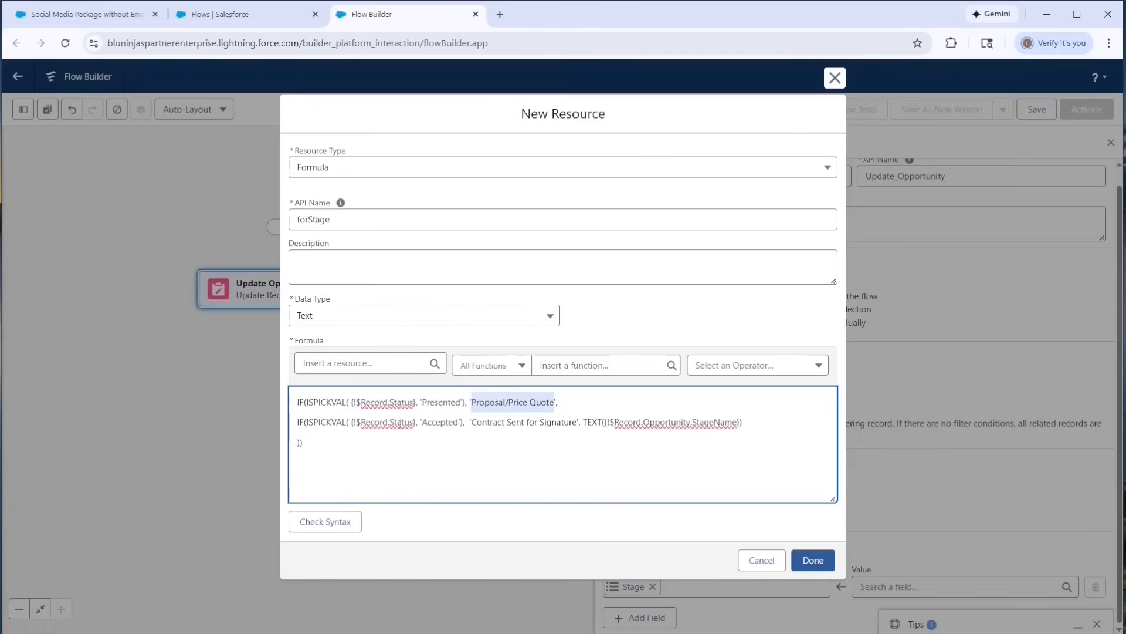
pyautogui.moveTo(474, 423); pyautogui.dragTo(576, 424)
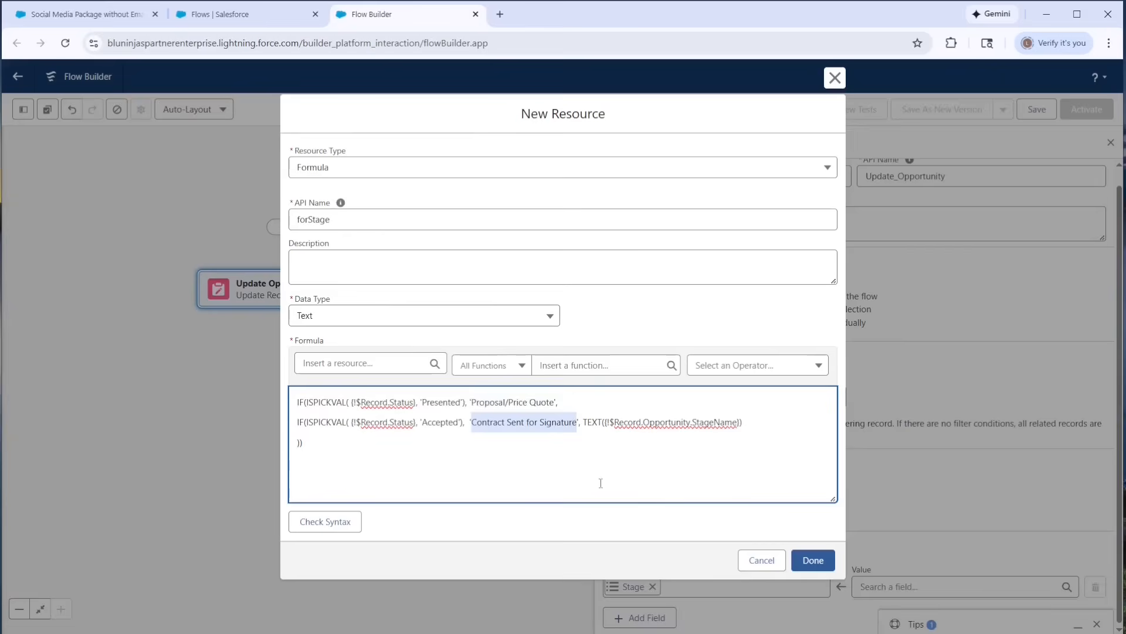
pyautogui.moveTo(583, 425); pyautogui.dragTo(738, 421)
pyautogui.click(814, 560)
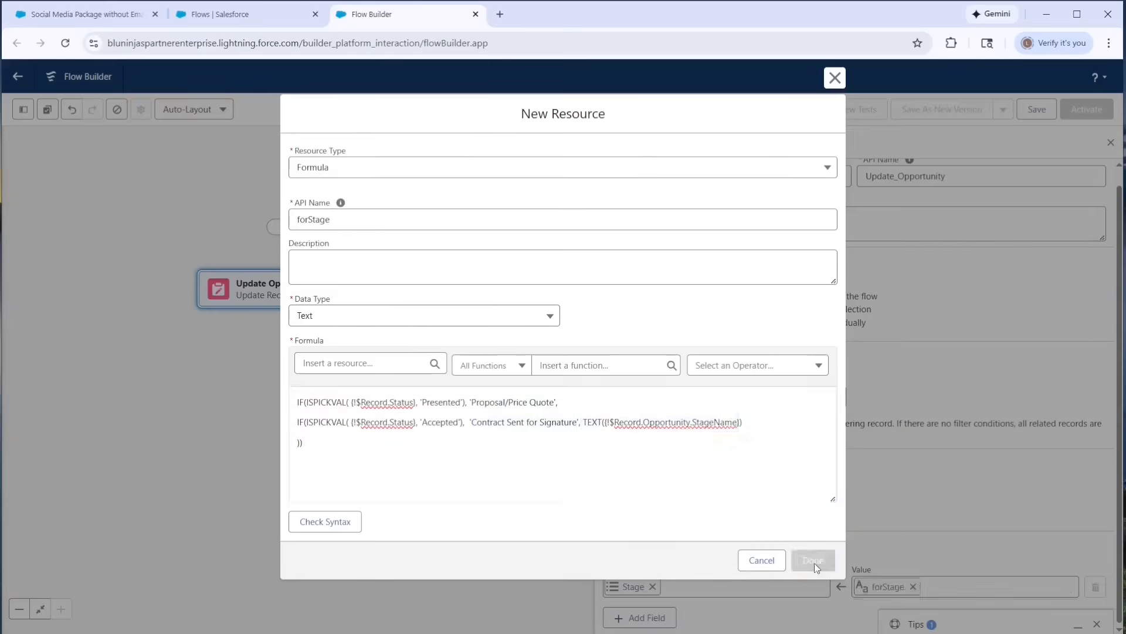
# Step: Start saving the flow with the label "Quote | Created/Updated After Save"
pyautogui.click(1037, 110)
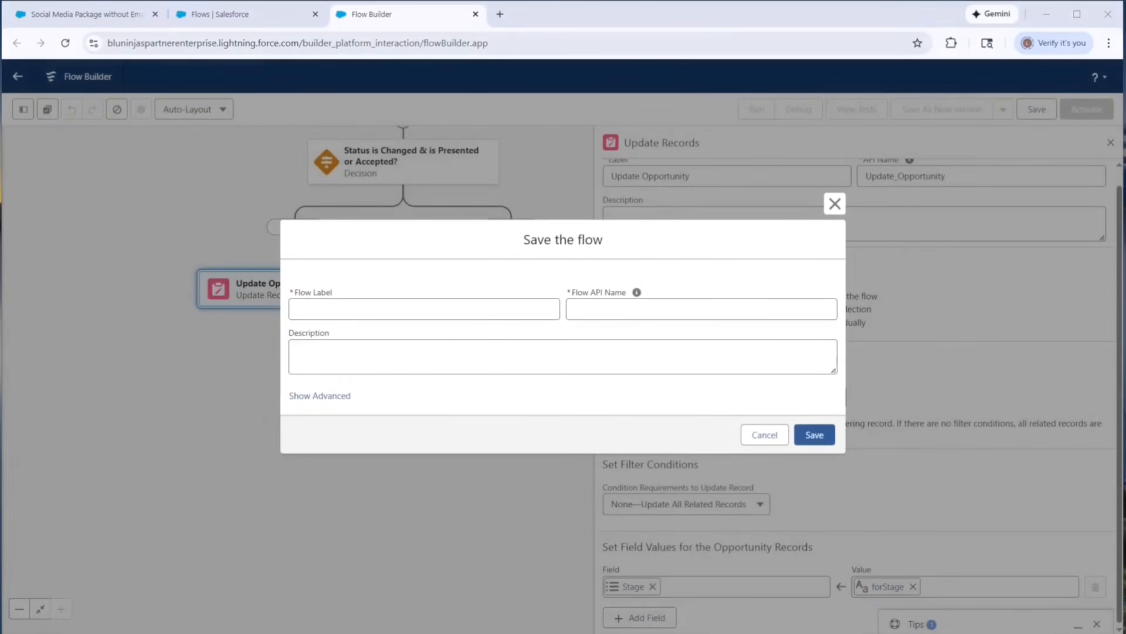
pyautogui.click(347, 304)
pyautogui.write('Quote | Created/Updated After Save')
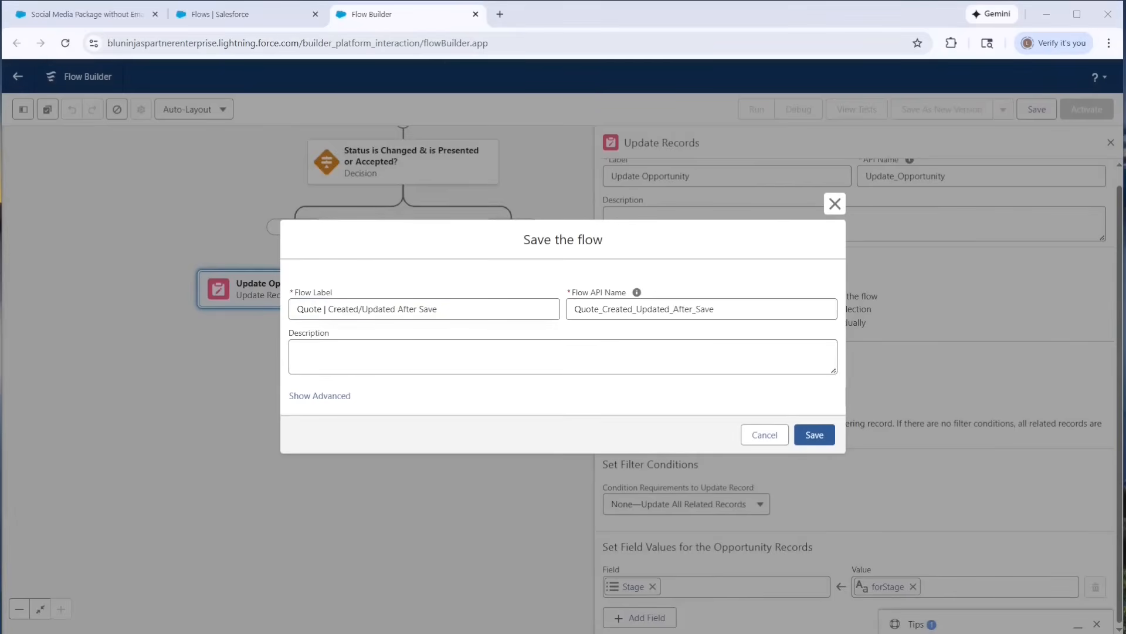
# Step: Describe the flow's after-save Quote actions, listing "Updates the Opportunity Stage from the Quote Status" on its own line, and save and activate the flow
pyautogui.click(555, 372)
pyautogui.write('This flow controls the actions on the Quote object after the record is saved. It currently does the following: - Updates the Opportunity Stage from the Quote Status')
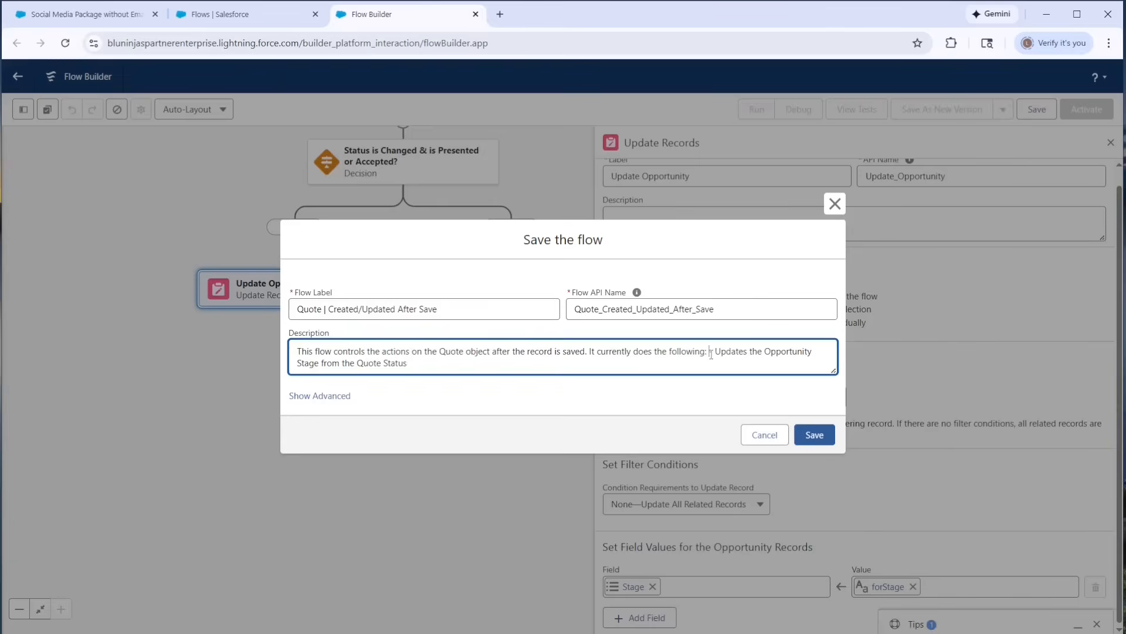
pyautogui.press('Return')
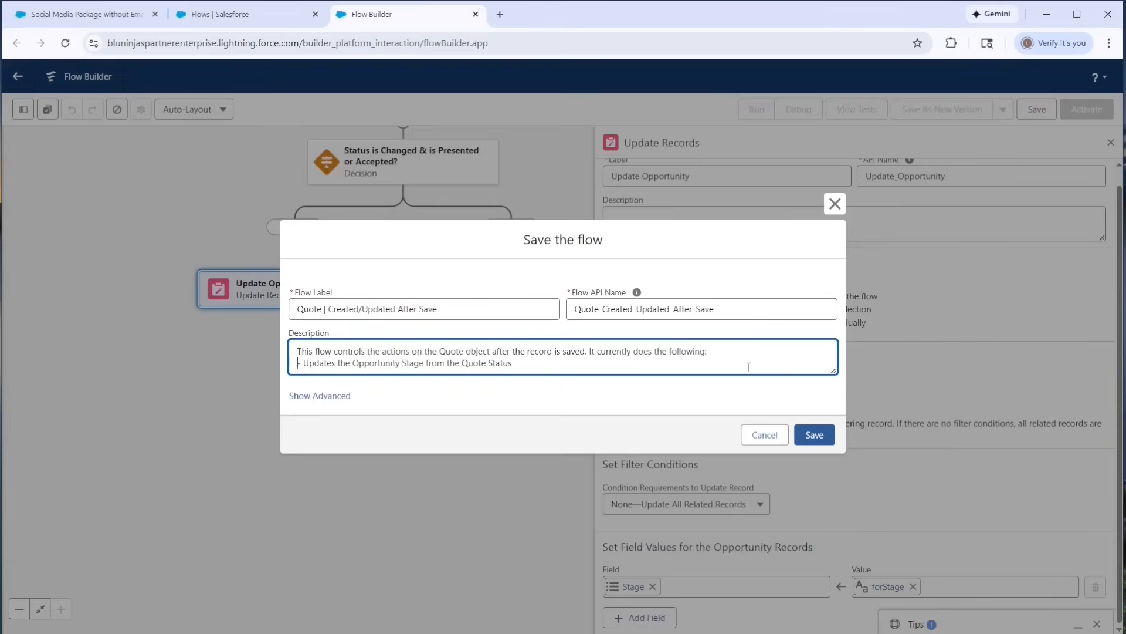
pyautogui.click(815, 434)
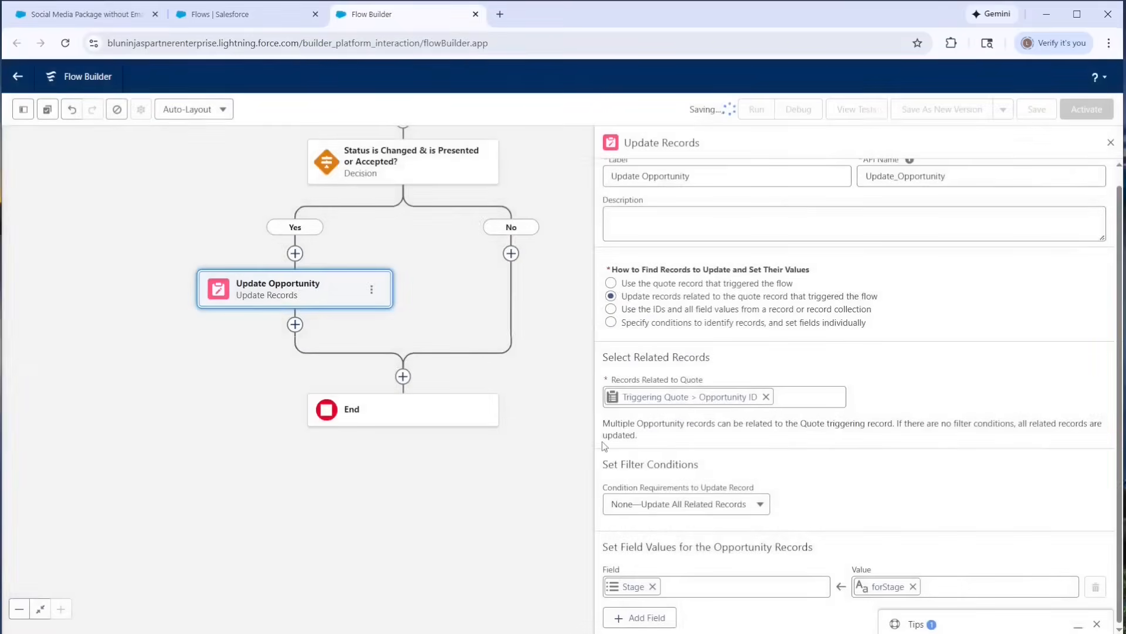
pyautogui.click(1087, 117)
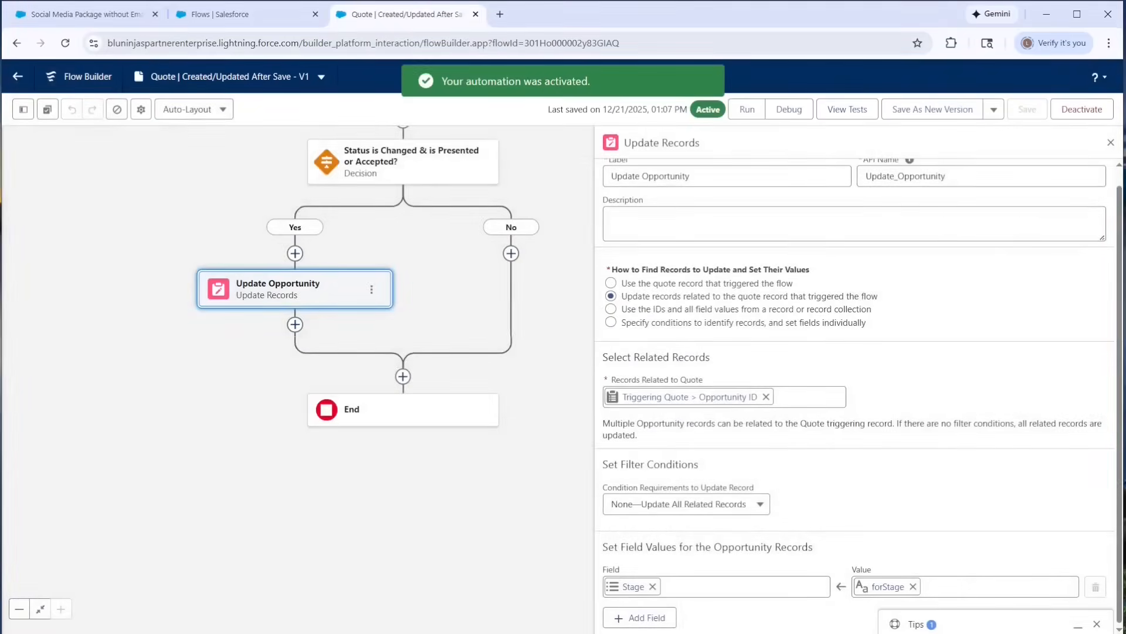
# Step: Switch to the Social Media Package without Email Marketing quote record and preview its related opportunity
pyautogui.click(88, 14)
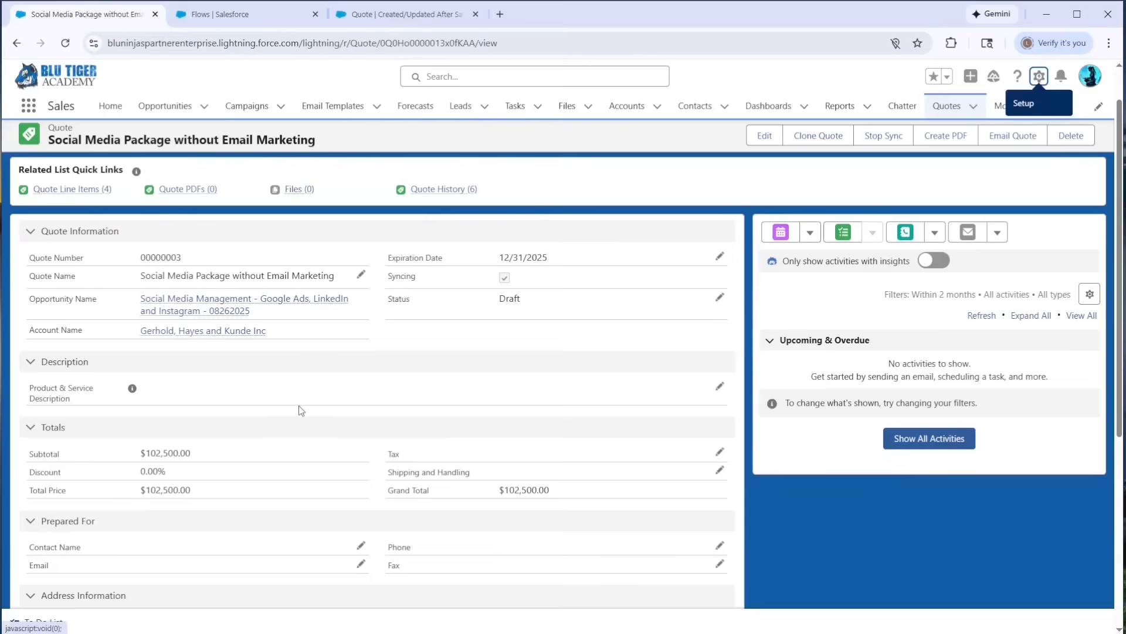
pyautogui.scroll(1, 331, 401)
pyautogui.scroll(-1, 435, 411)
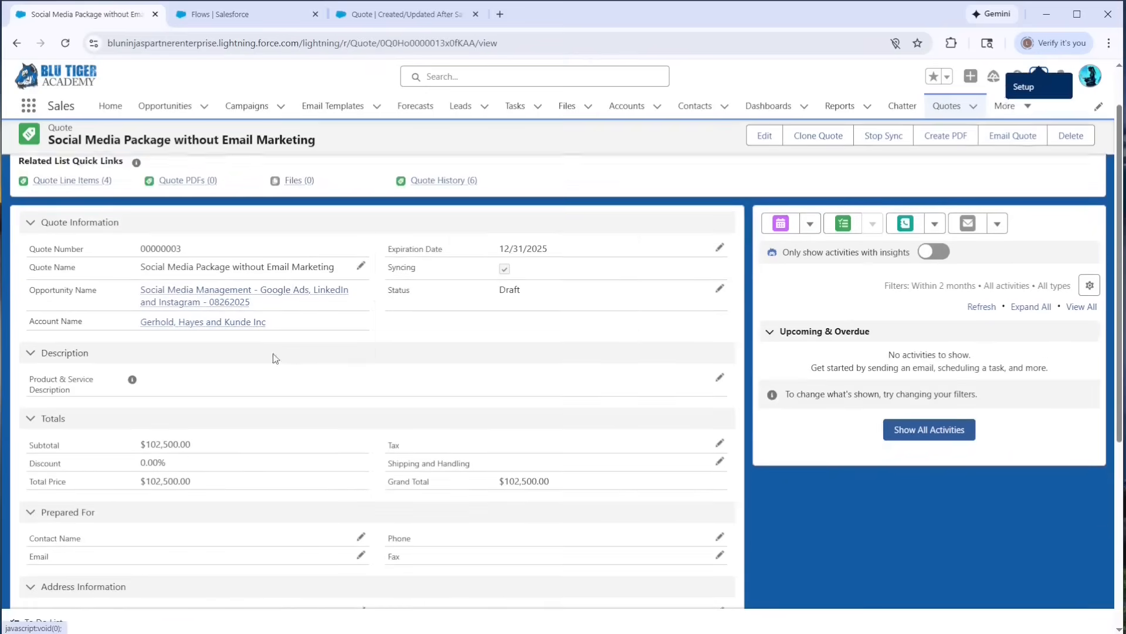
pyautogui.moveTo(208, 294)
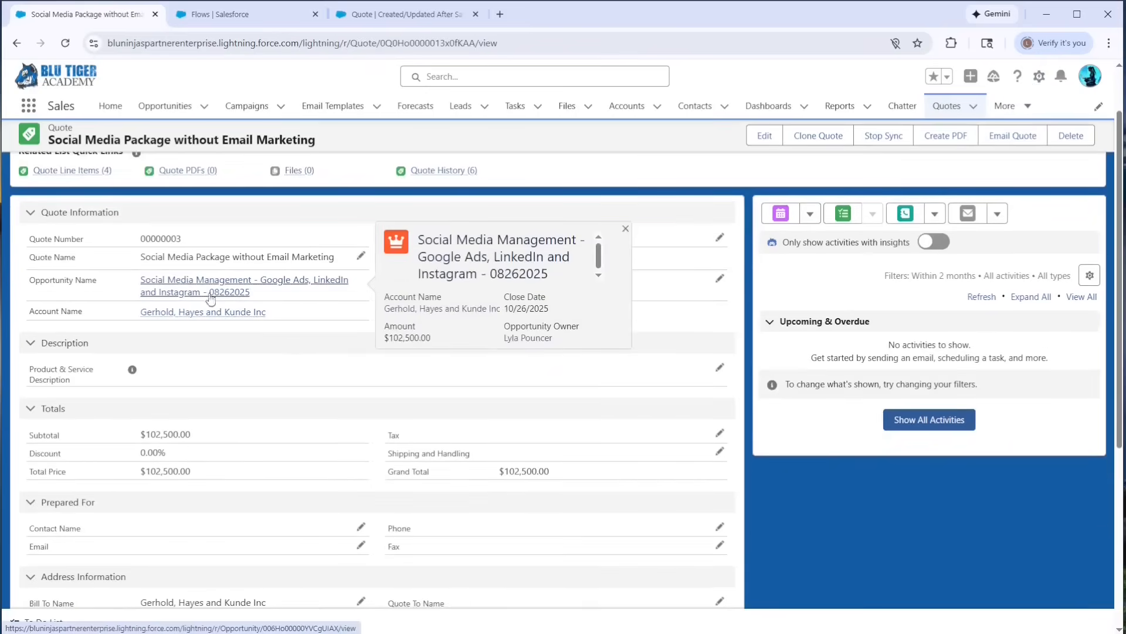
# Step: Try to save the quote with the status Presented, read the error details, and cancel the edit
pyautogui.click(720, 280)
pyautogui.click(543, 279)
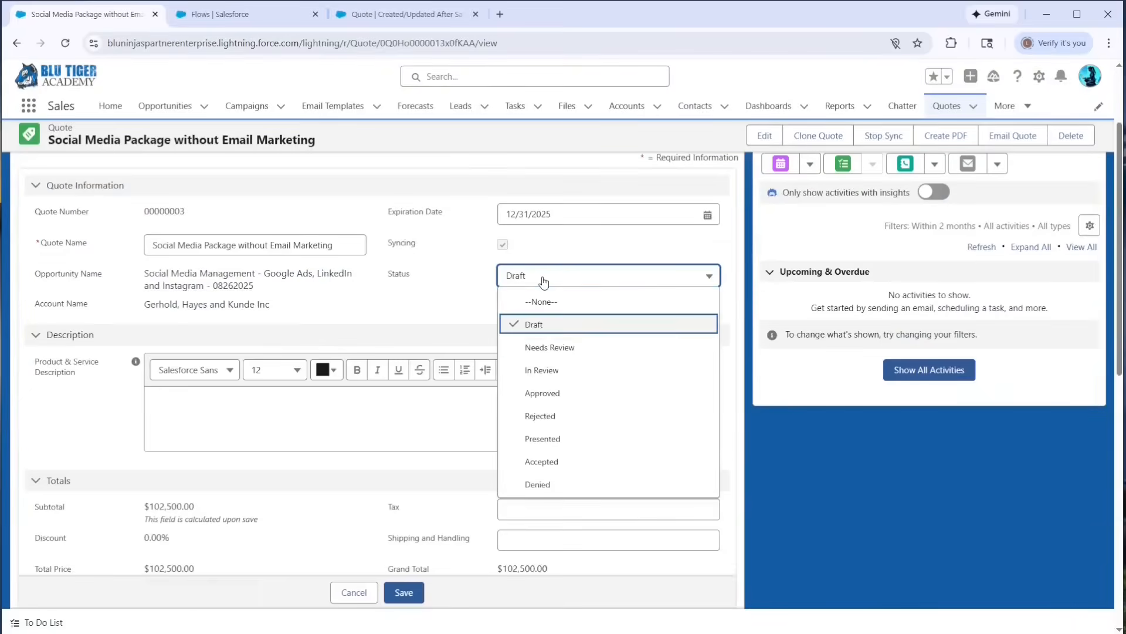
pyautogui.click(546, 442)
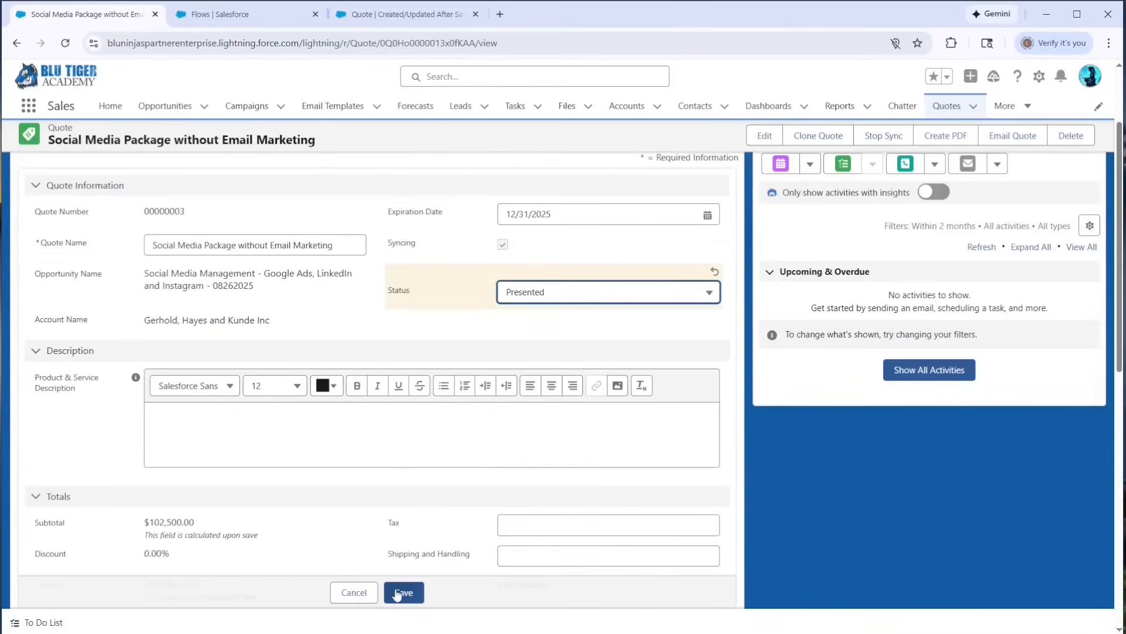
pyautogui.click(401, 593)
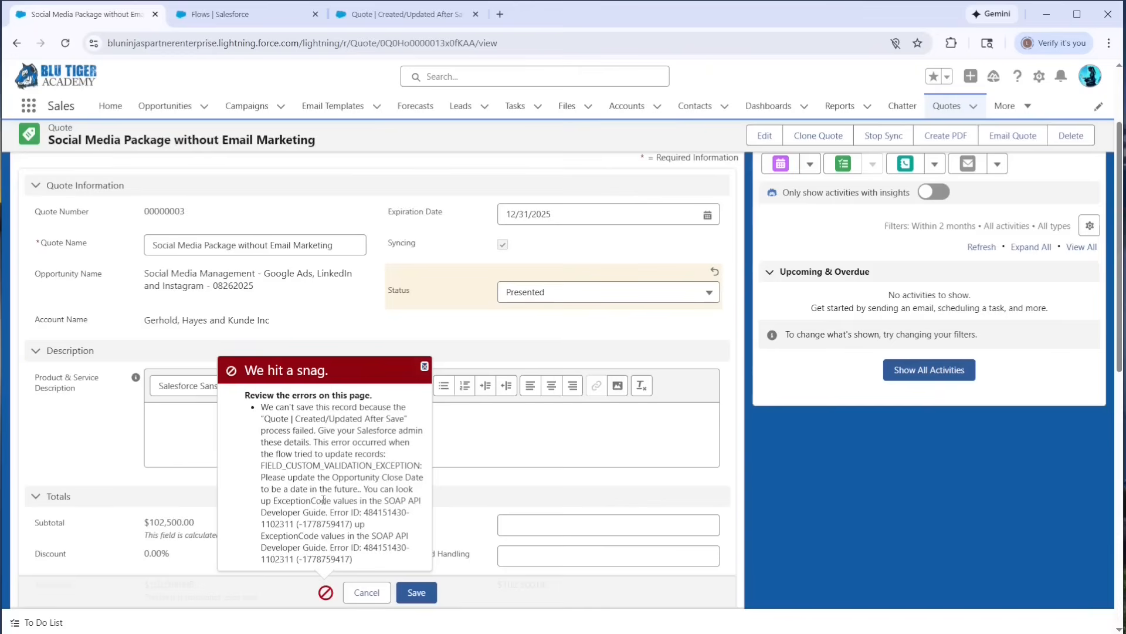
pyautogui.moveTo(261, 477); pyautogui.dragTo(427, 482)
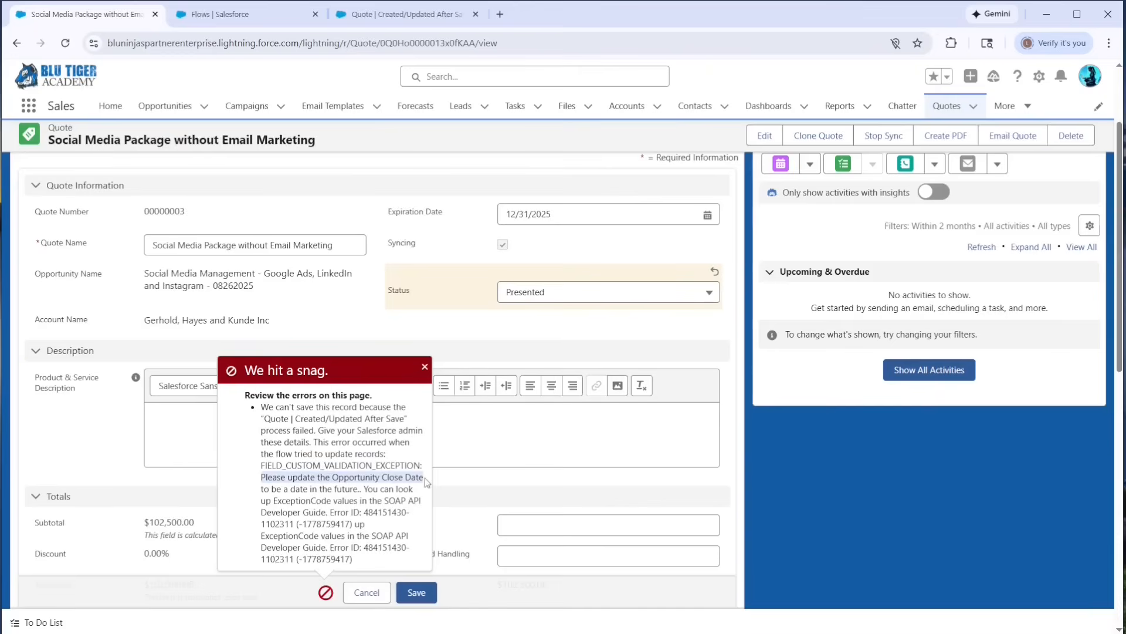
pyautogui.click(368, 592)
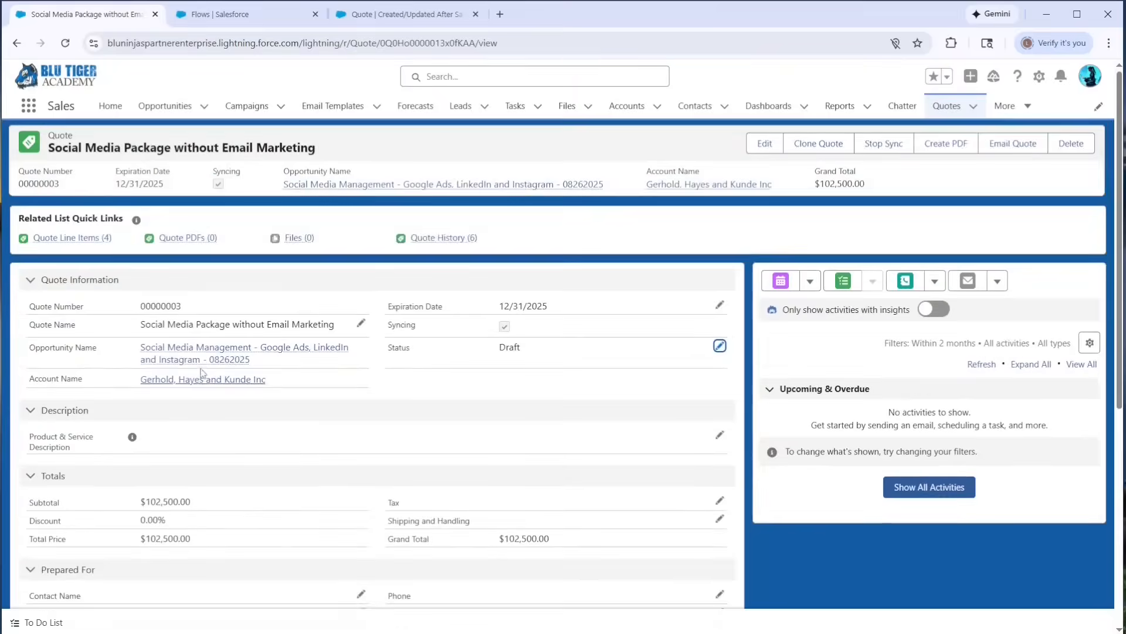
# Step: Open the quote's related opportunity, set its Close Date to 12/31/2025, and save the record
pyautogui.click(203, 359)
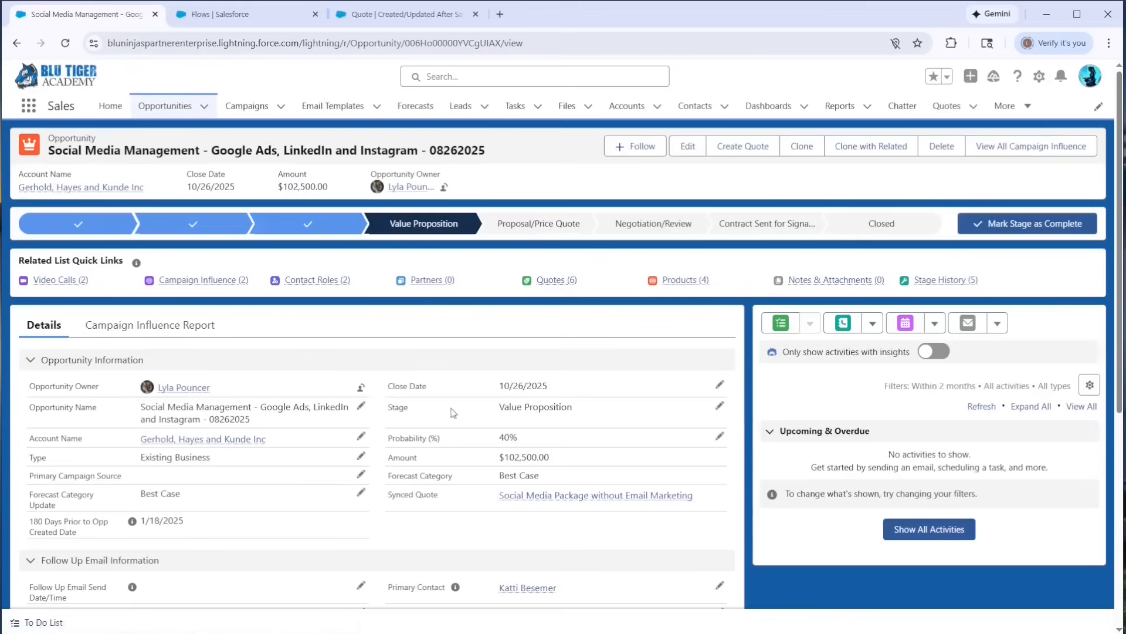
pyautogui.click(720, 383)
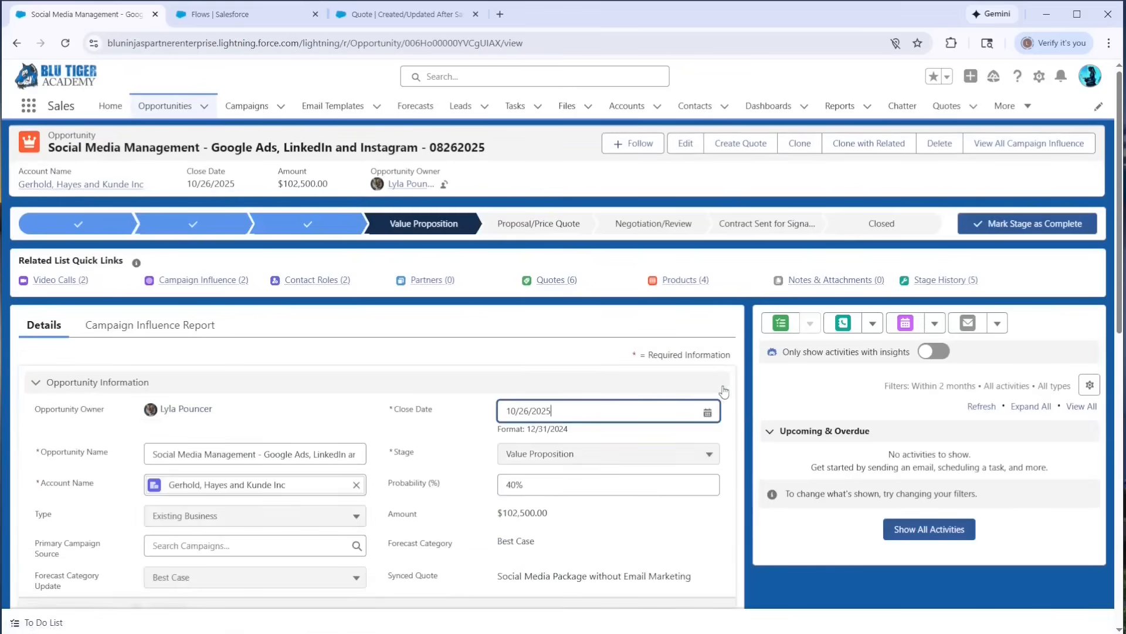
pyautogui.click(584, 408)
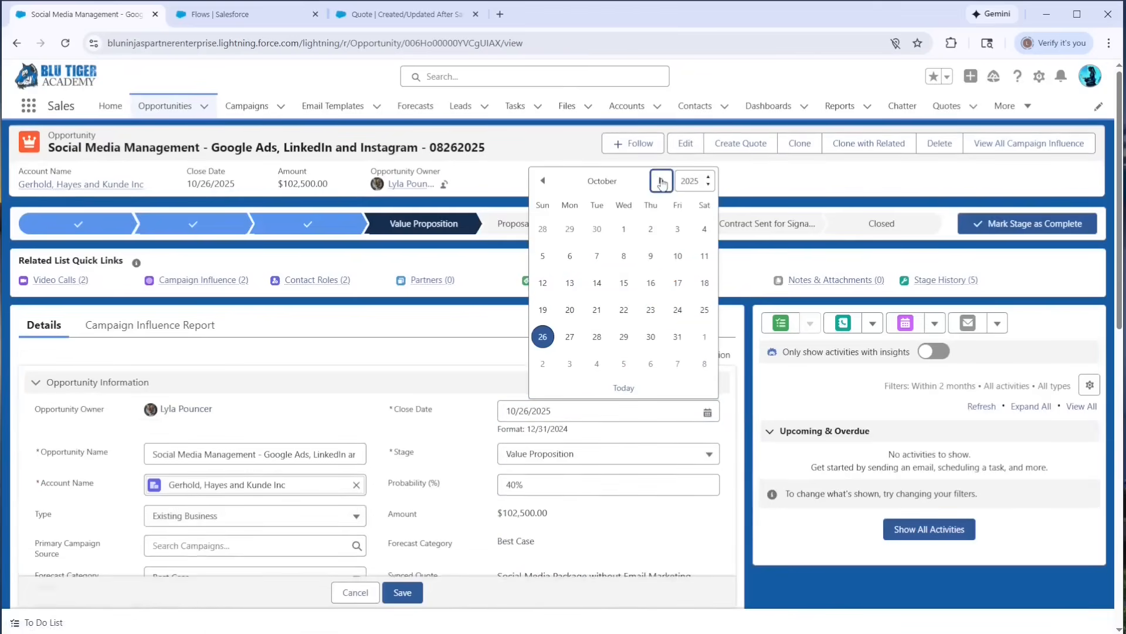
pyautogui.click(662, 183)
pyautogui.click(662, 183)
pyautogui.click(623, 340)
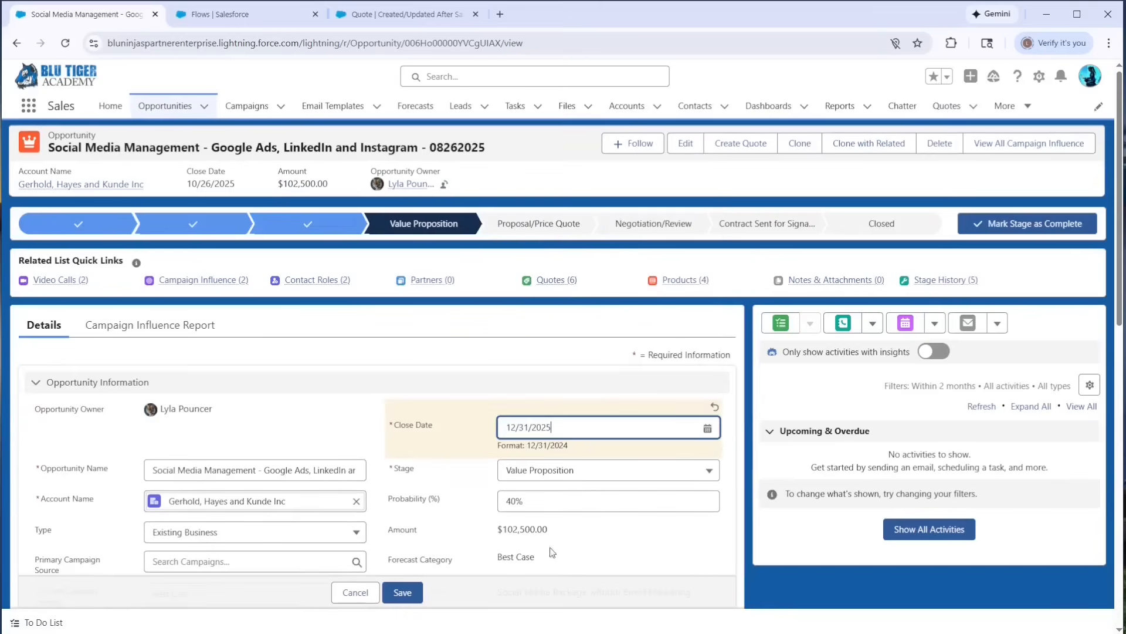
pyautogui.click(400, 593)
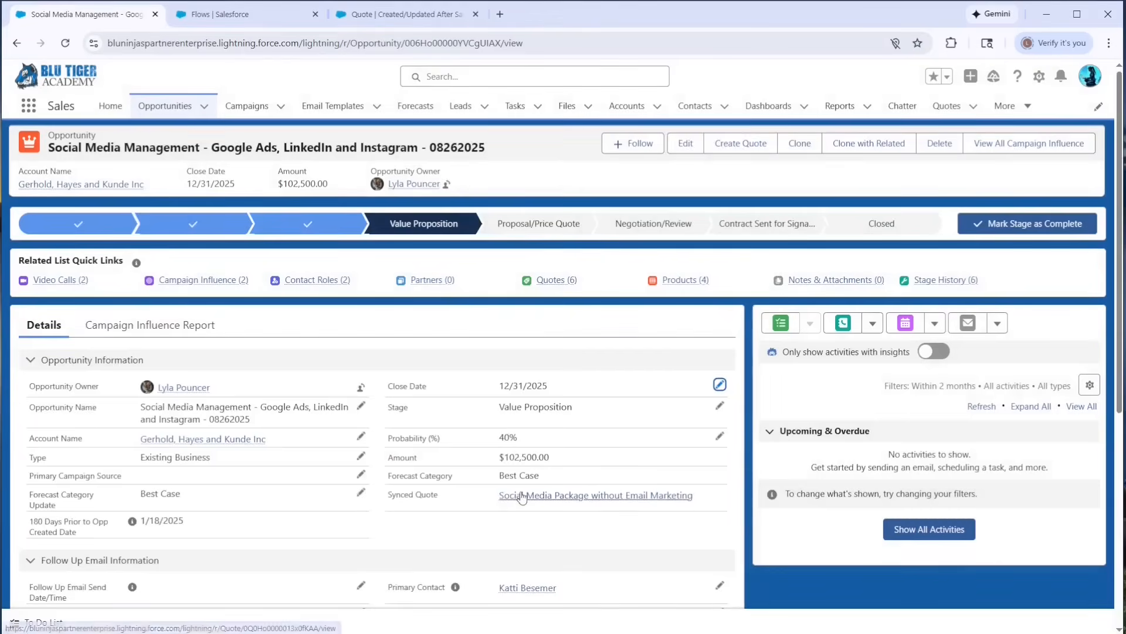
# Step: Return to the synced quote, save its status as Presented, and open the related opportunity to check its stage
pyautogui.click(523, 497)
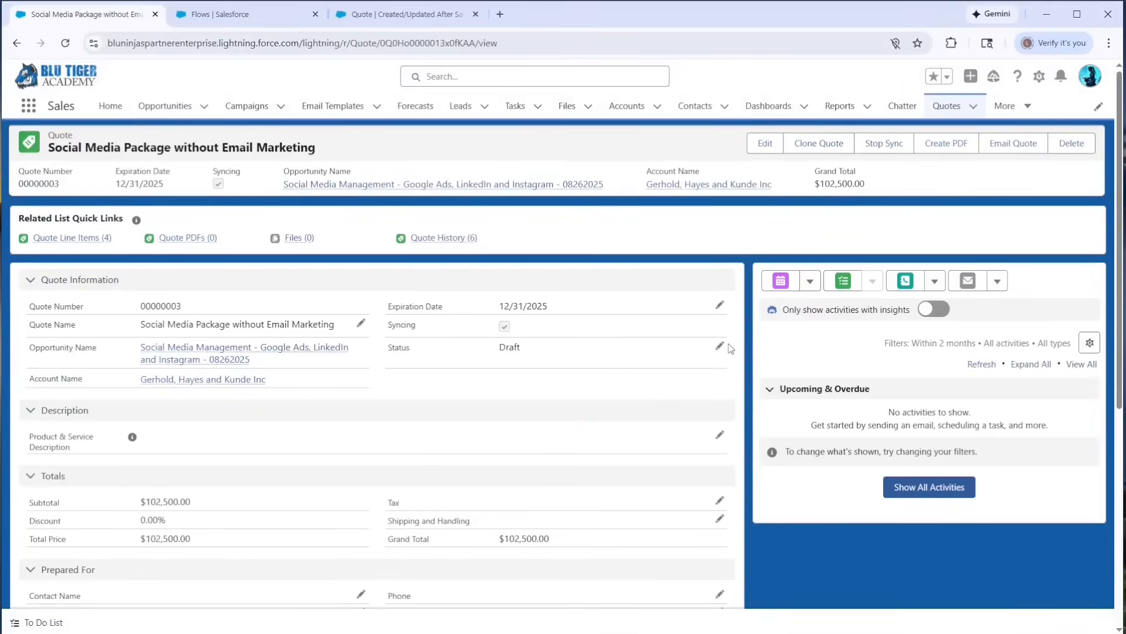
pyautogui.click(721, 348)
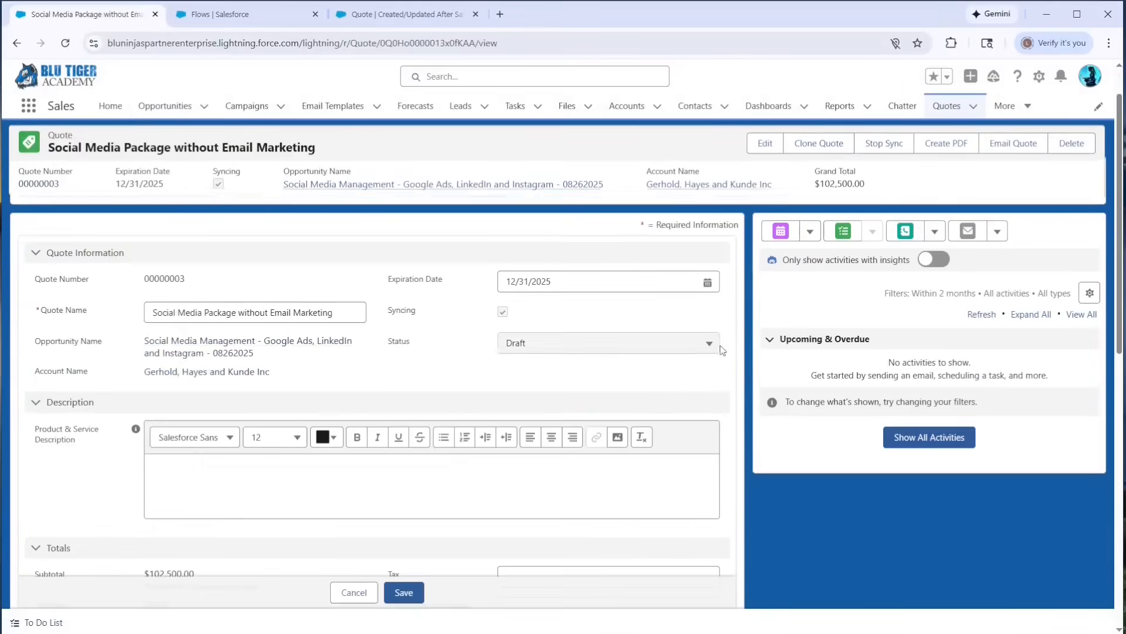
pyautogui.click(546, 346)
pyautogui.click(542, 506)
pyautogui.click(404, 592)
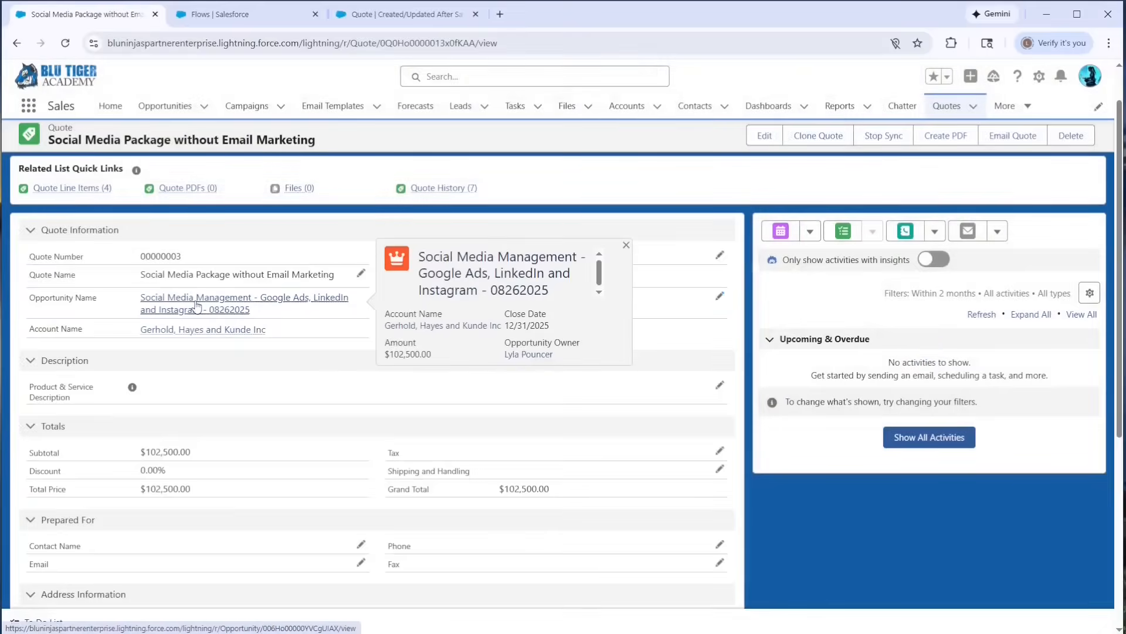
pyautogui.click(198, 305)
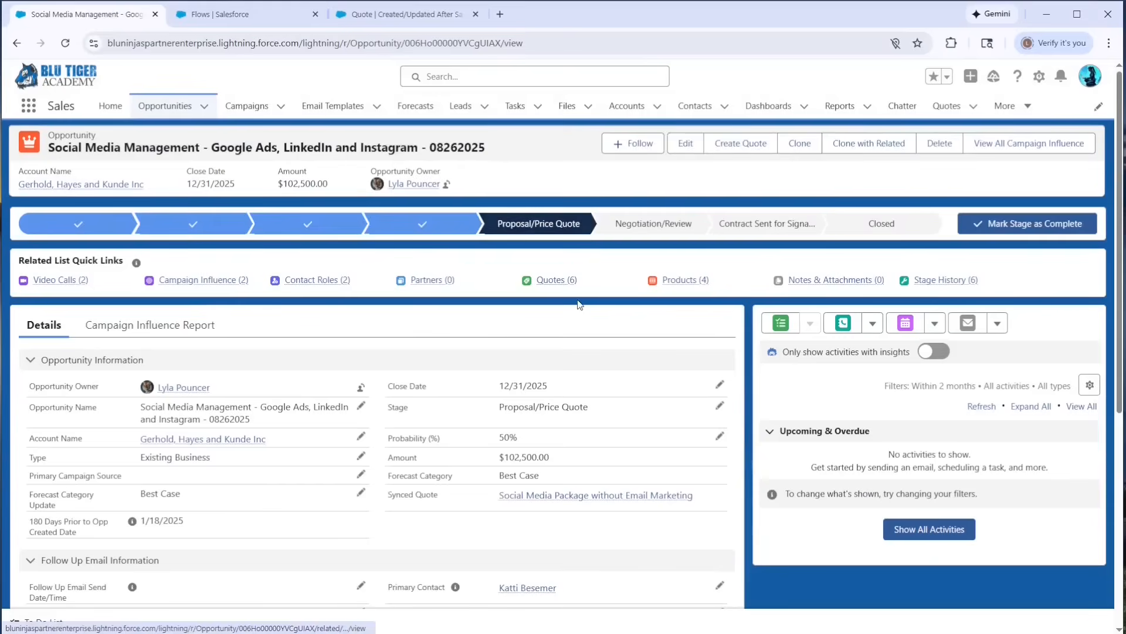
# Step: Change the synced quote's status to Accepted, save it, and check the stage on the related opportunity
pyautogui.click(547, 496)
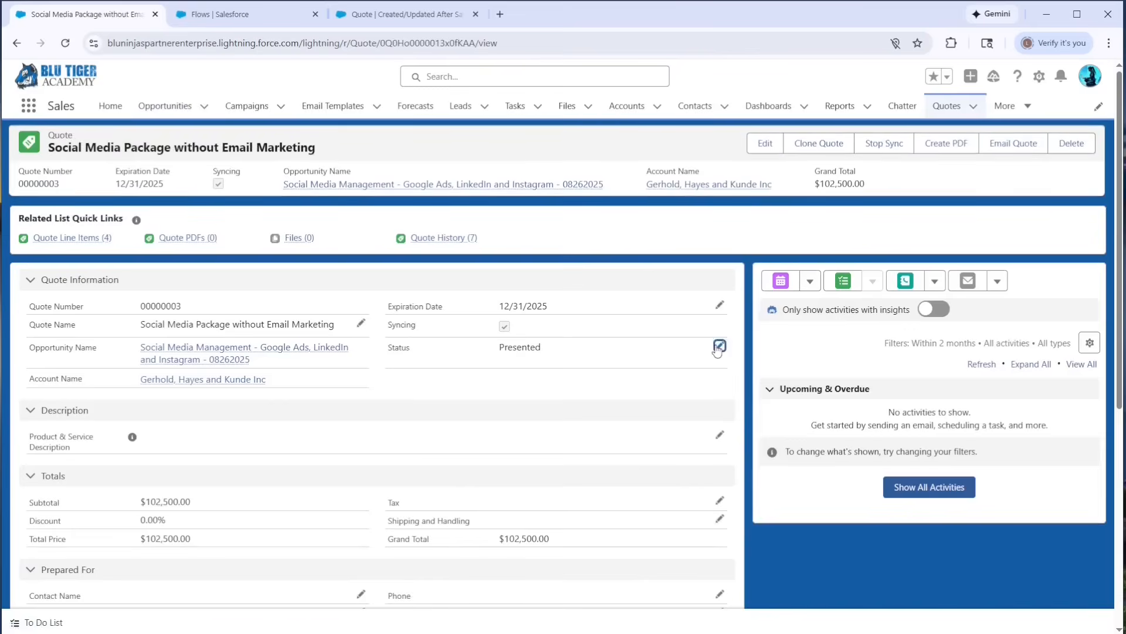
pyautogui.click(720, 346)
pyautogui.click(560, 352)
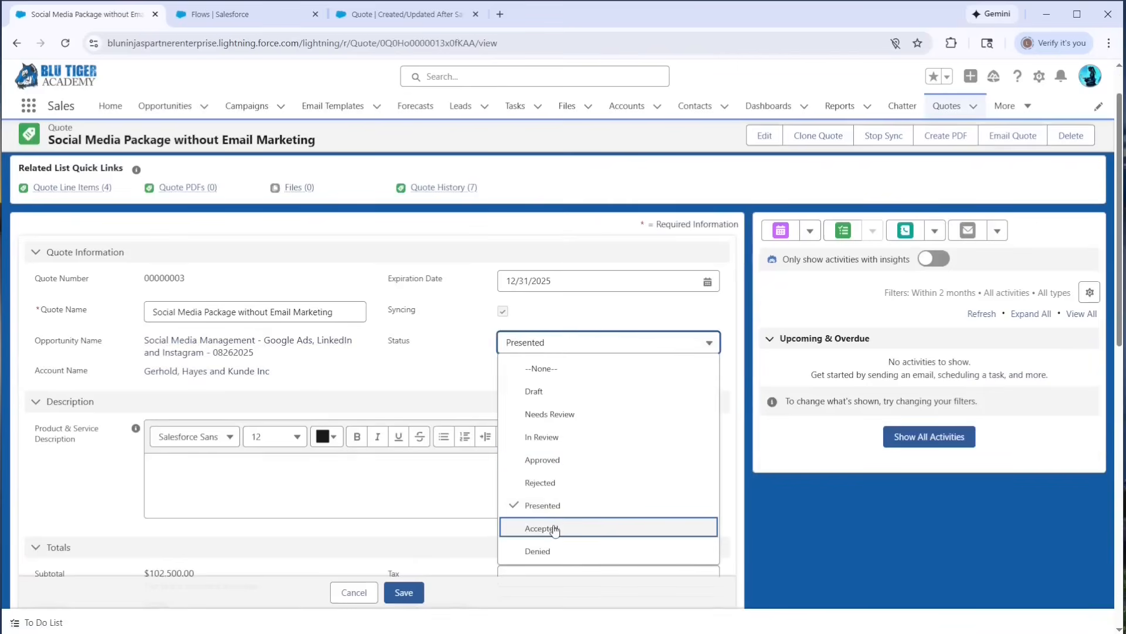
pyautogui.click(537, 529)
pyautogui.click(403, 592)
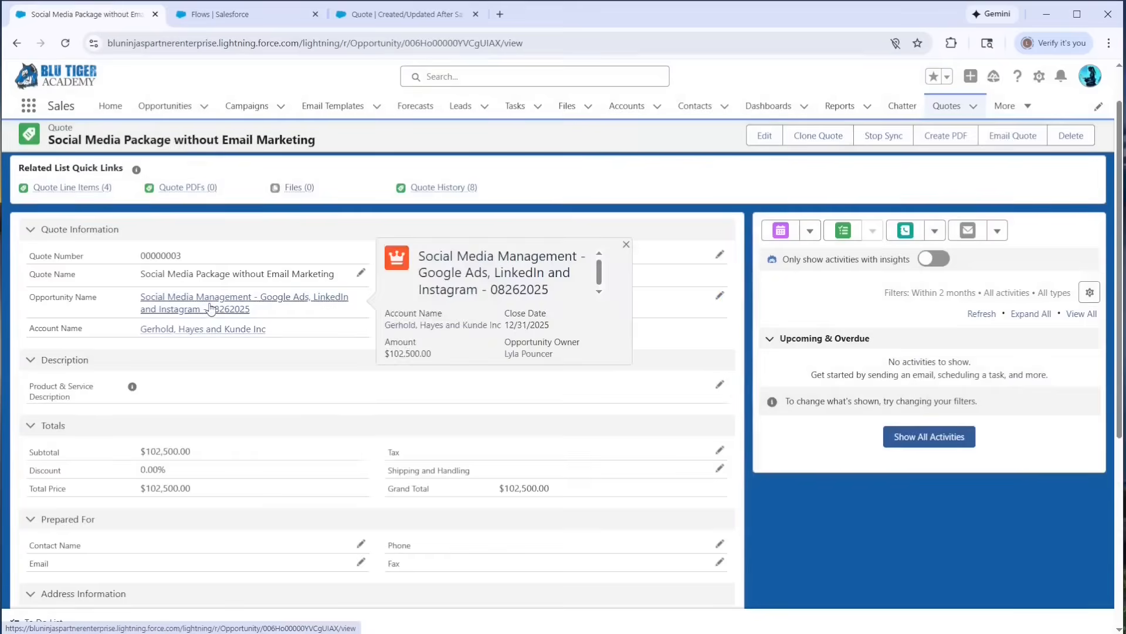
pyautogui.click(316, 297)
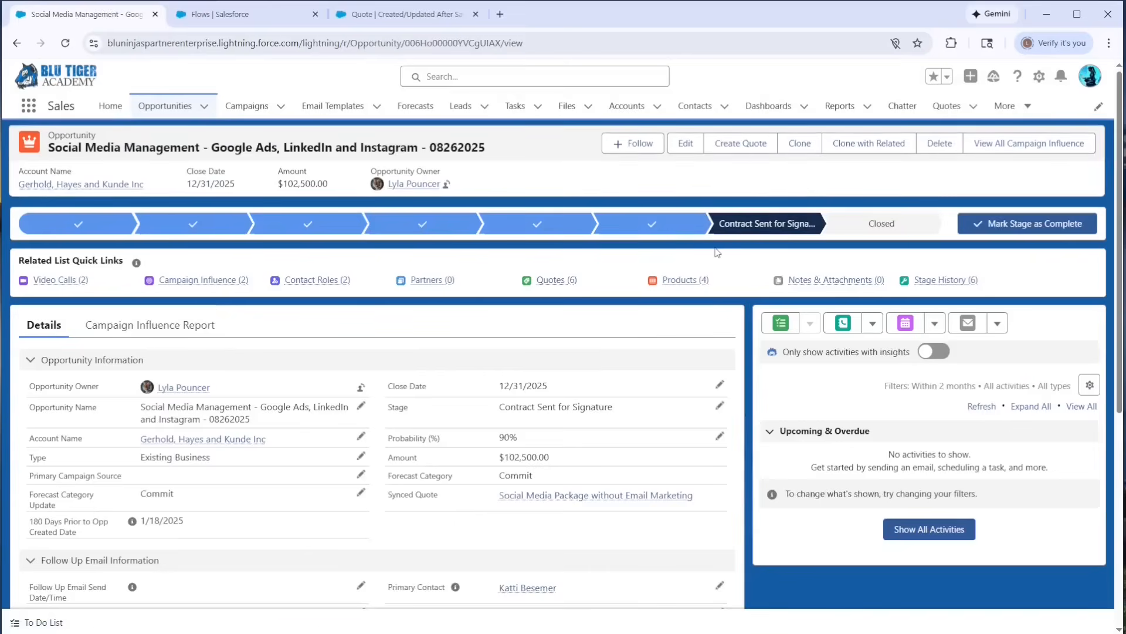
# Step: Set the synced quote's status back from Accepted to Presented, save it, and recheck the related opportunity's stage
pyautogui.click(598, 496)
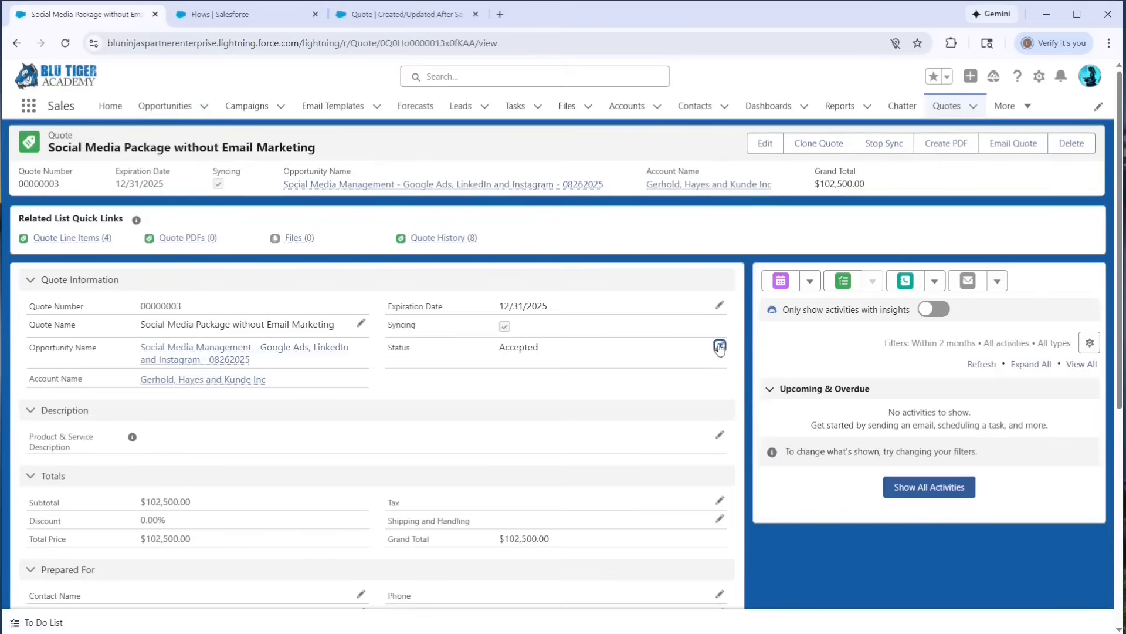
pyautogui.click(719, 346)
pyautogui.click(547, 350)
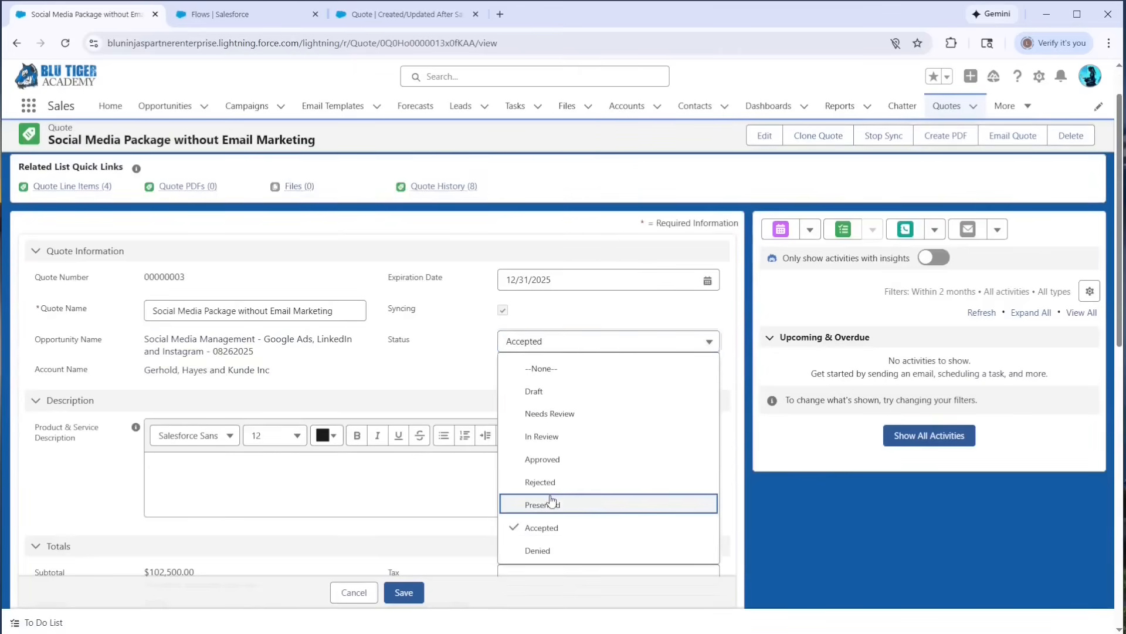
pyautogui.click(552, 501)
pyautogui.click(404, 593)
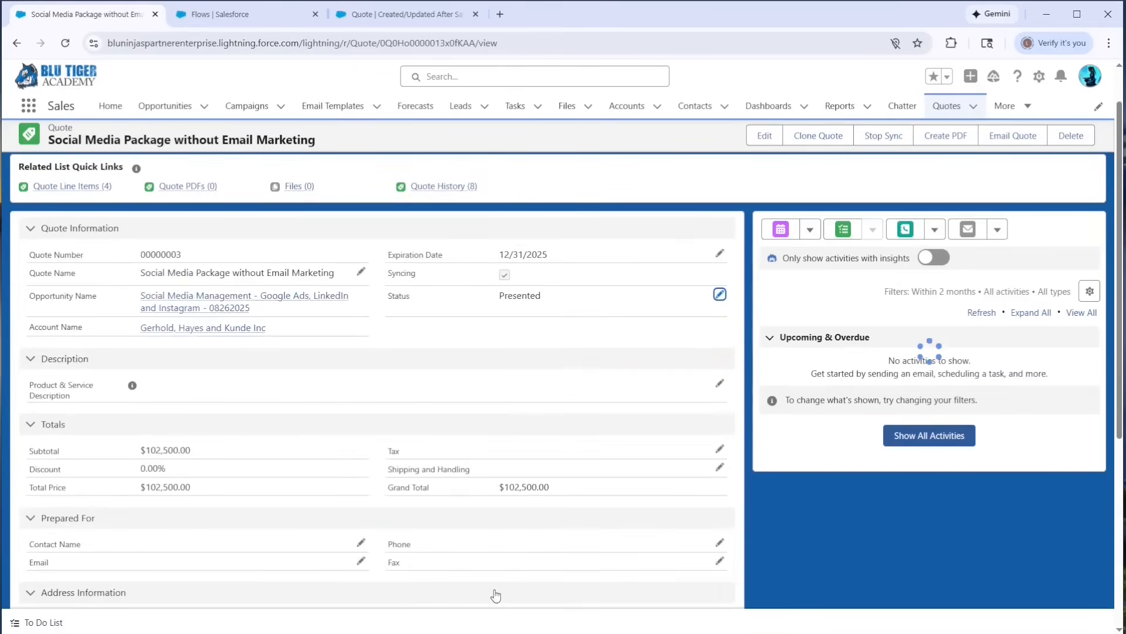
pyautogui.click(216, 310)
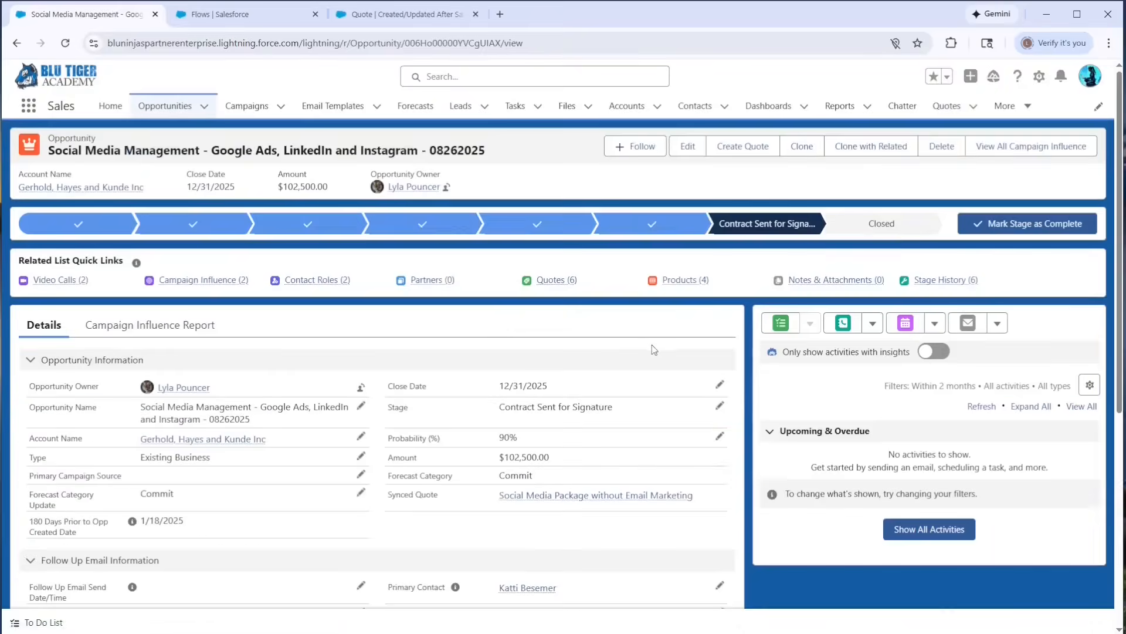